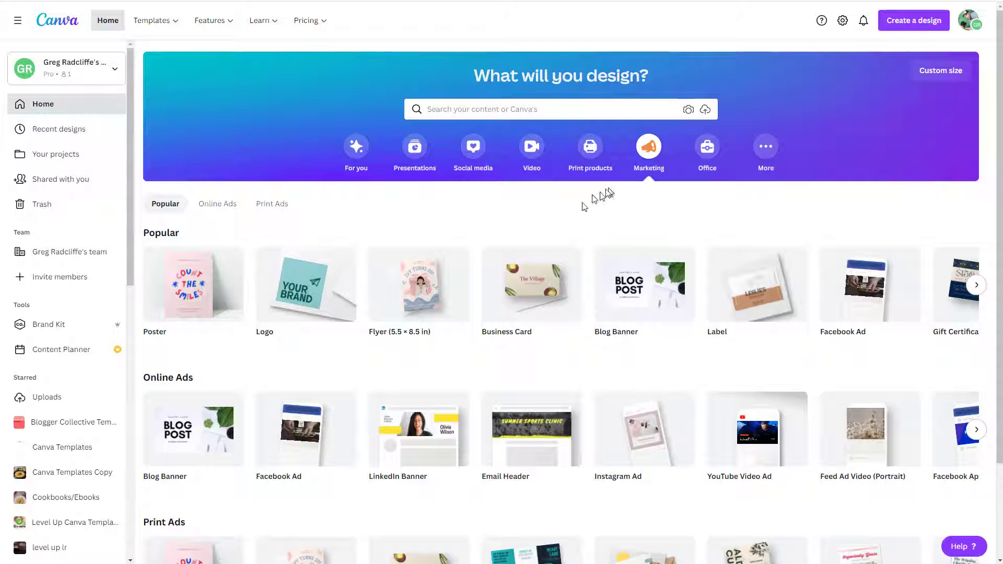
Step: Start an Instagram Ad design and apply the Valentine's Day Instagram Posts template with paper hearts pegged on a string
{"action": "left_click", "coordinate": [641, 425]}
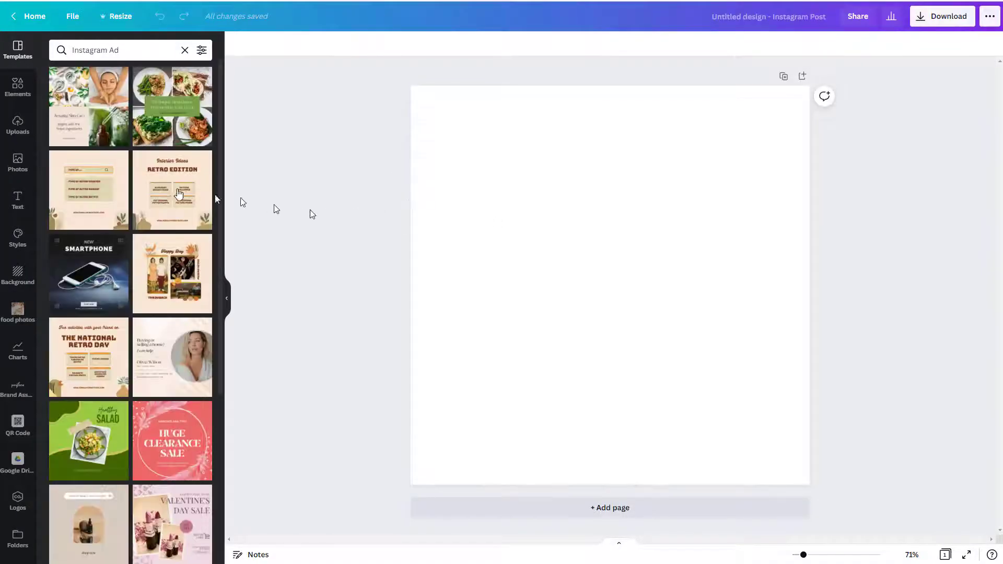
{"action": "left_click", "coordinate": [23, 57]}
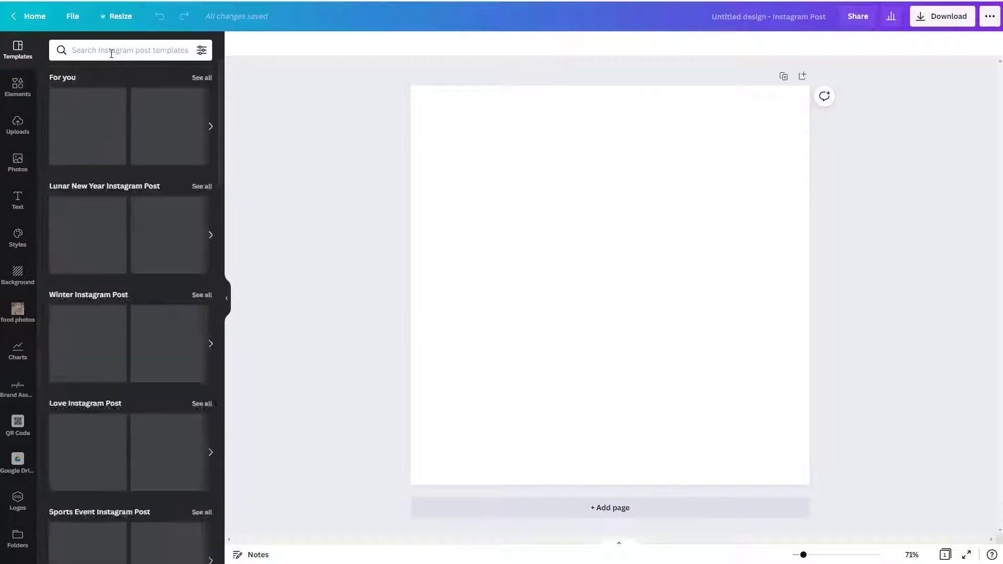
{"action": "left_click", "coordinate": [111, 51]}
{"action": "type", "text": "valenti"}
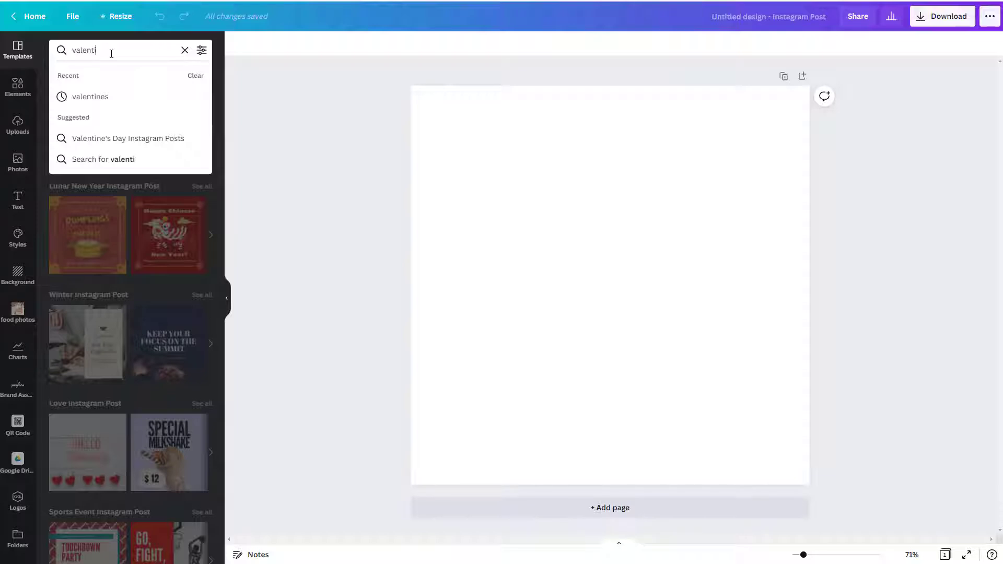
{"action": "left_click", "coordinate": [90, 144]}
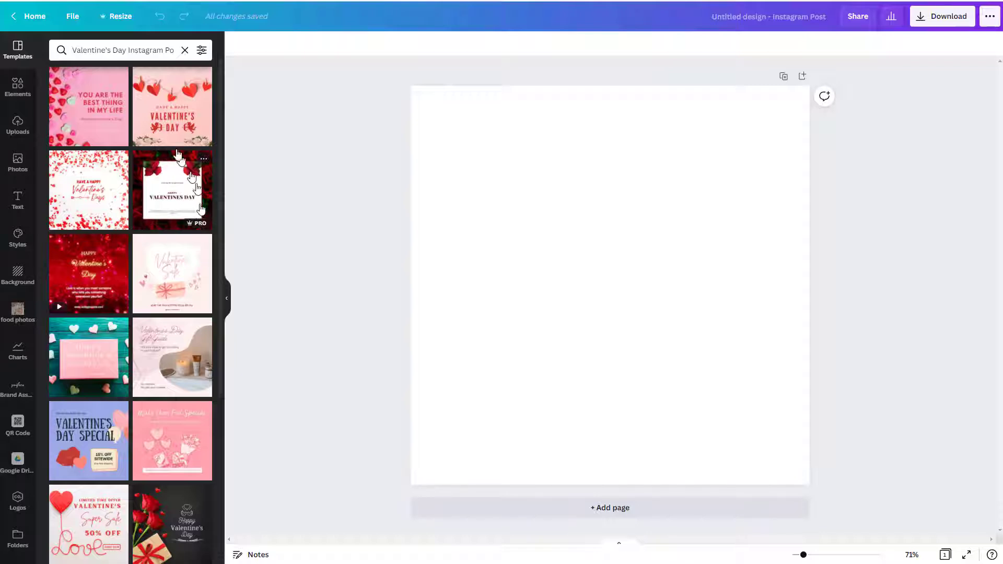
{"action": "left_click", "coordinate": [172, 128]}
Step: Insert a text box through the Magic quick-insert search and place it over the string of hearts near the page's upper edge
{"action": "left_click", "coordinate": [492, 268]}
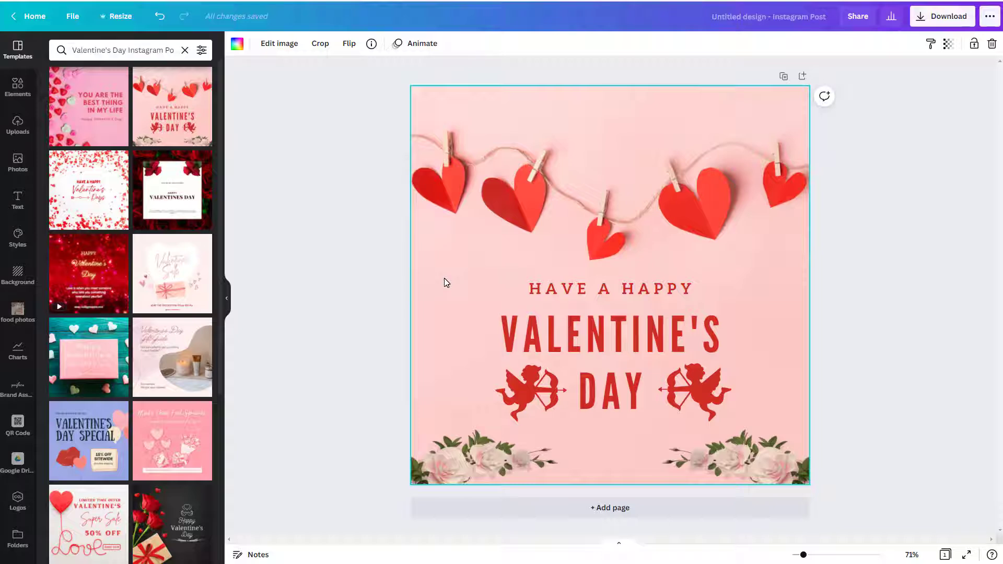
{"action": "key", "text": "slash"}
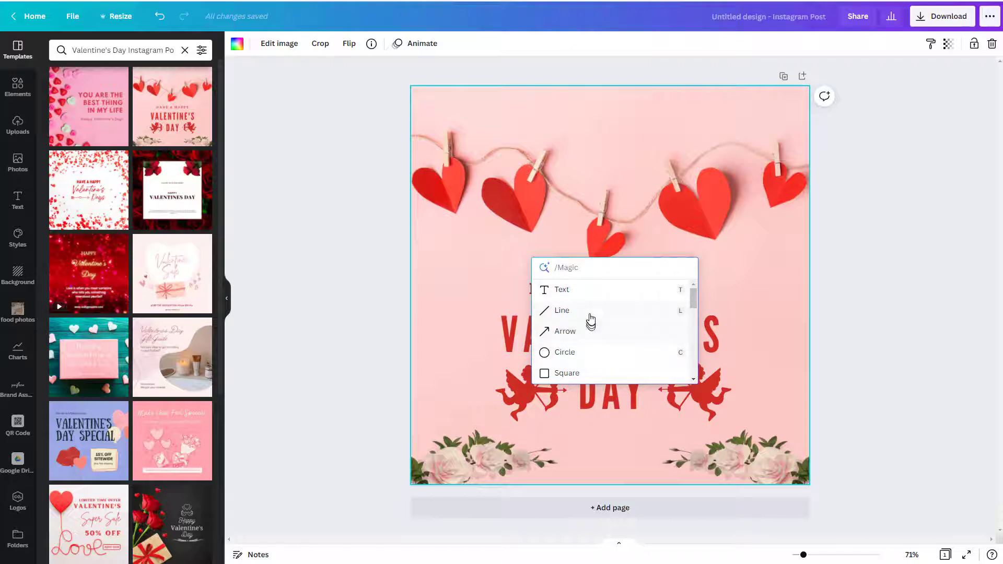
{"action": "left_click", "coordinate": [573, 295]}
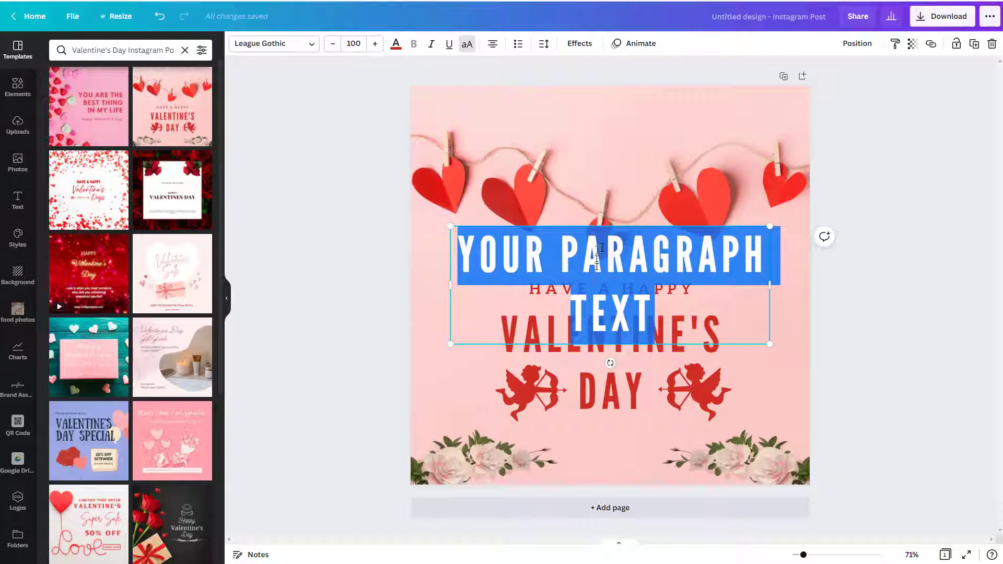
{"action": "left_click_drag", "start_coordinate": [609, 221], "coordinate": [609, 105]}
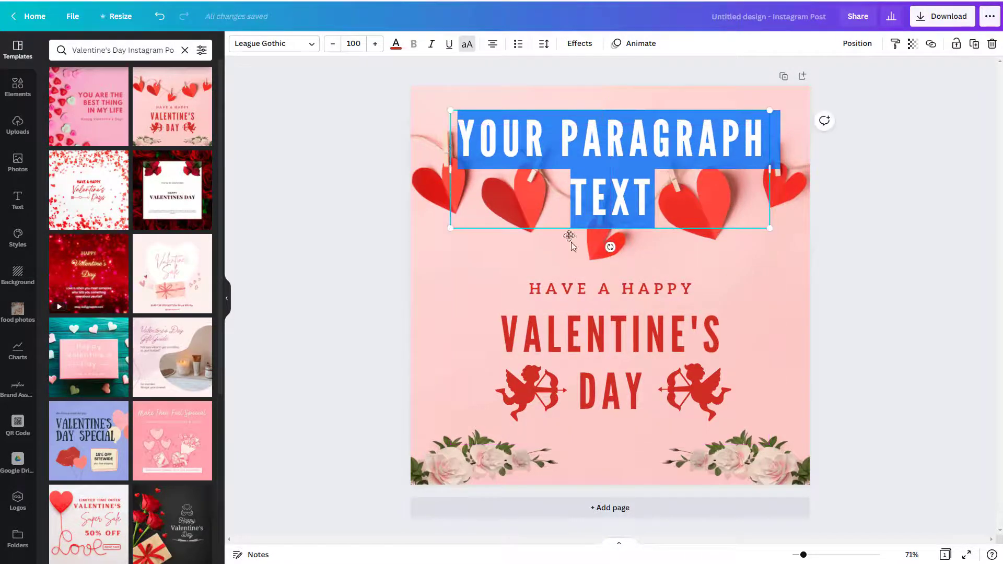
{"action": "left_click", "coordinate": [551, 263]}
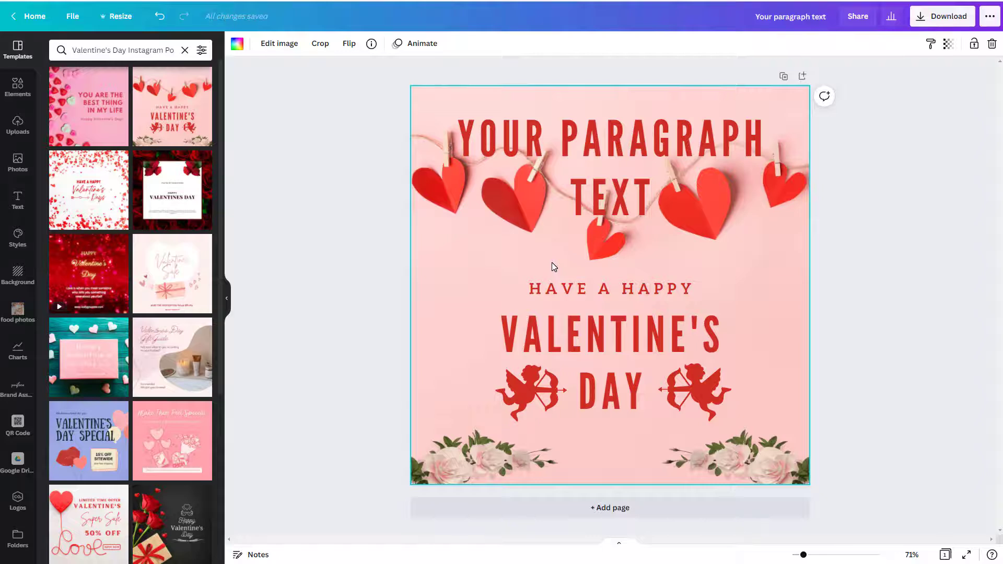
Step: Search photos for "valentines day" with the Magic quick-insert search and replace the background with the two red wooden hearts photo
{"action": "key", "text": "slash"}
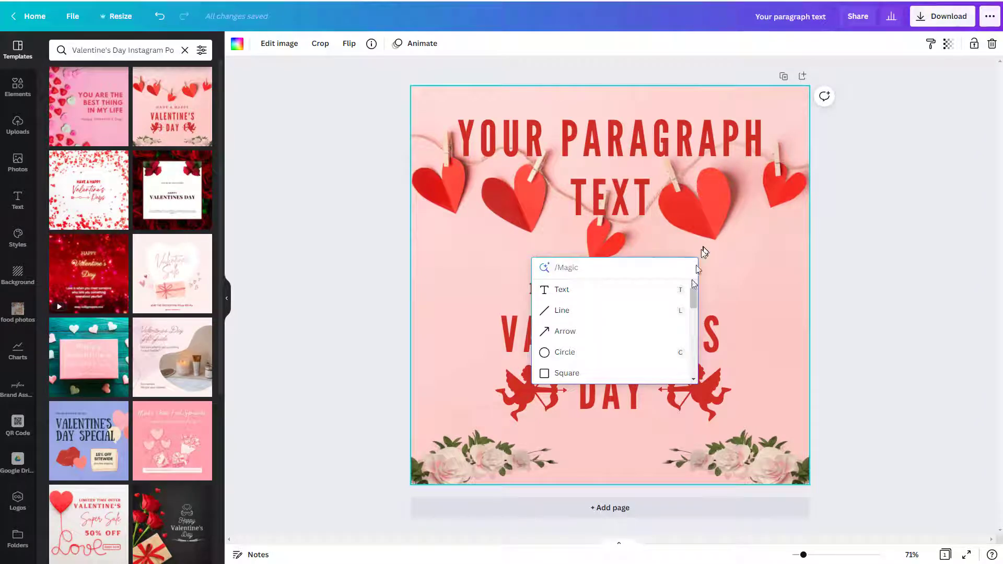
{"action": "mouse_move", "coordinate": [690, 302]}
{"action": "left_mouse_down"}
{"action": "mouse_move", "coordinate": [694, 341]}
{"action": "mouse_move", "coordinate": [691, 302]}
{"action": "left_mouse_up"}
{"action": "type", "text": "valentines day"}
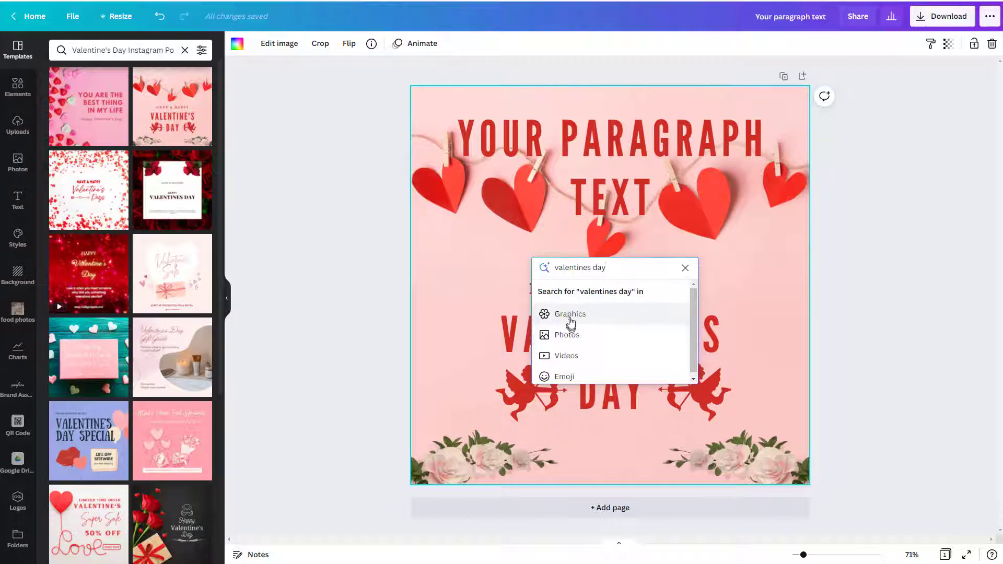
{"action": "left_click", "coordinate": [571, 335]}
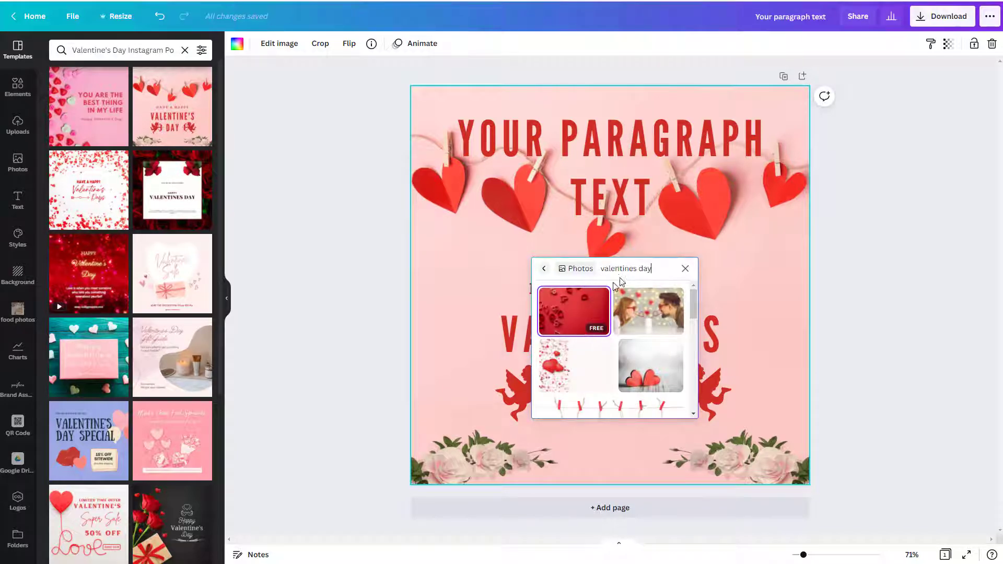
{"action": "scroll", "coordinate": [627, 327], "scroll_direction": "down", "scroll_amount": 6}
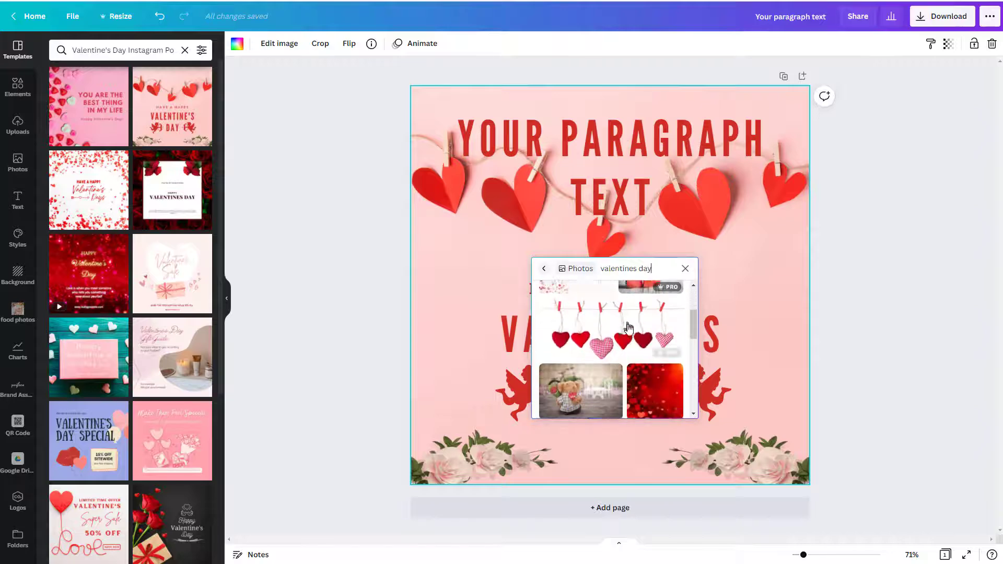
{"action": "scroll", "coordinate": [629, 331], "scroll_direction": "up", "scroll_amount": 5}
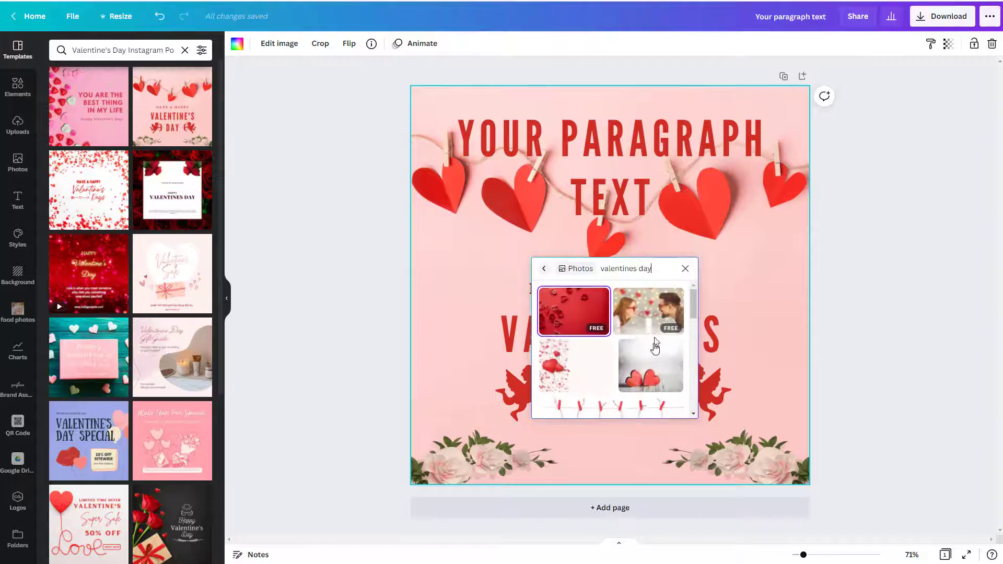
{"action": "left_click_drag", "start_coordinate": [660, 323], "coordinate": [440, 151]}
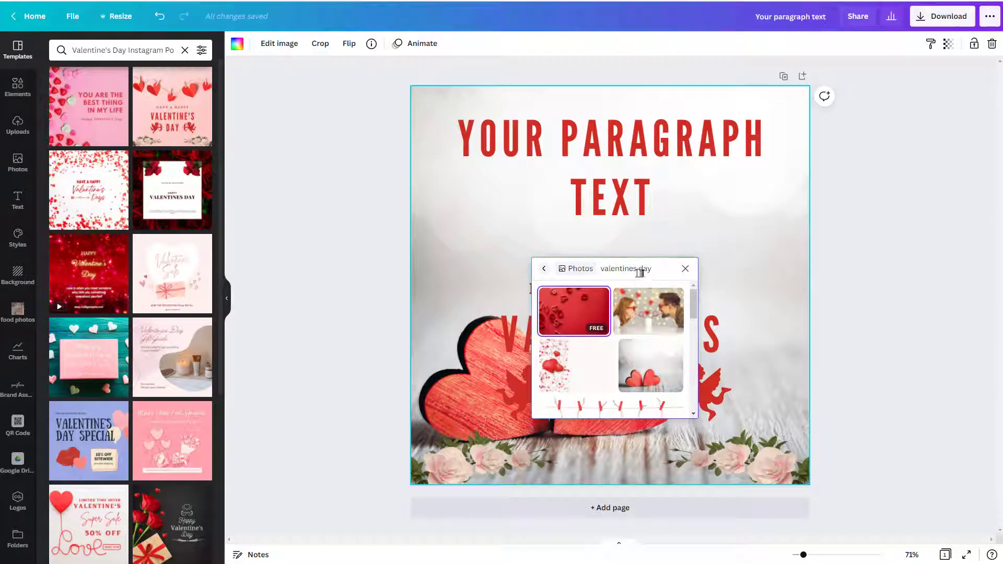
{"action": "left_click", "coordinate": [684, 271]}
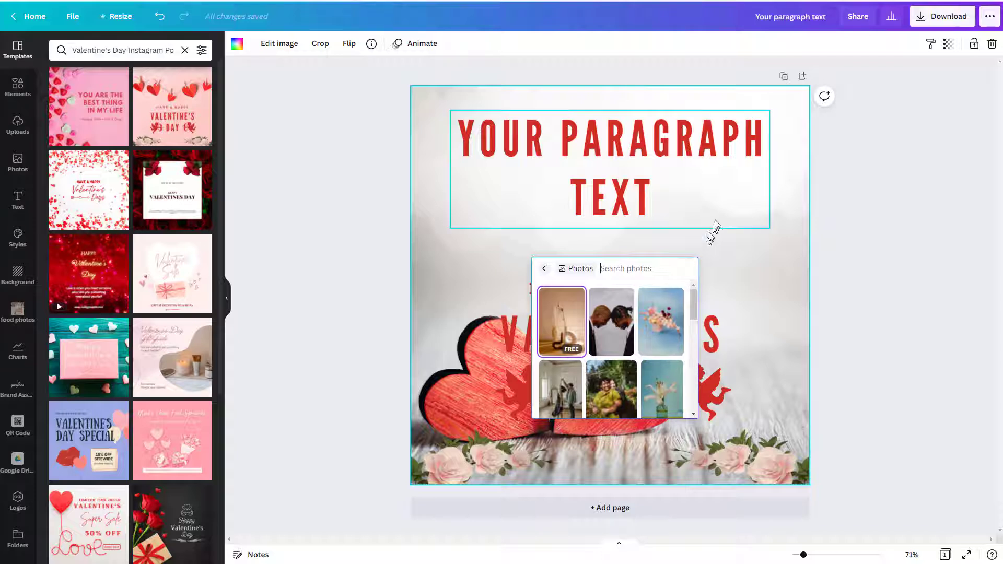
{"action": "left_click", "coordinate": [774, 271]}
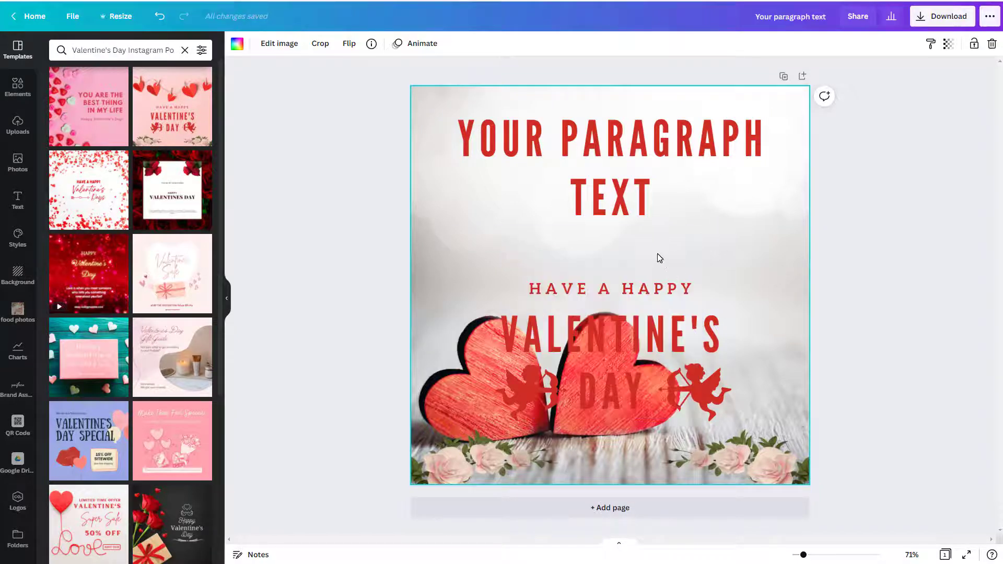
Step: Insert a rectangle through the Magic quick-insert search and resize it into a full-width banner of about 1,080 x 118
{"action": "key", "text": "slash"}
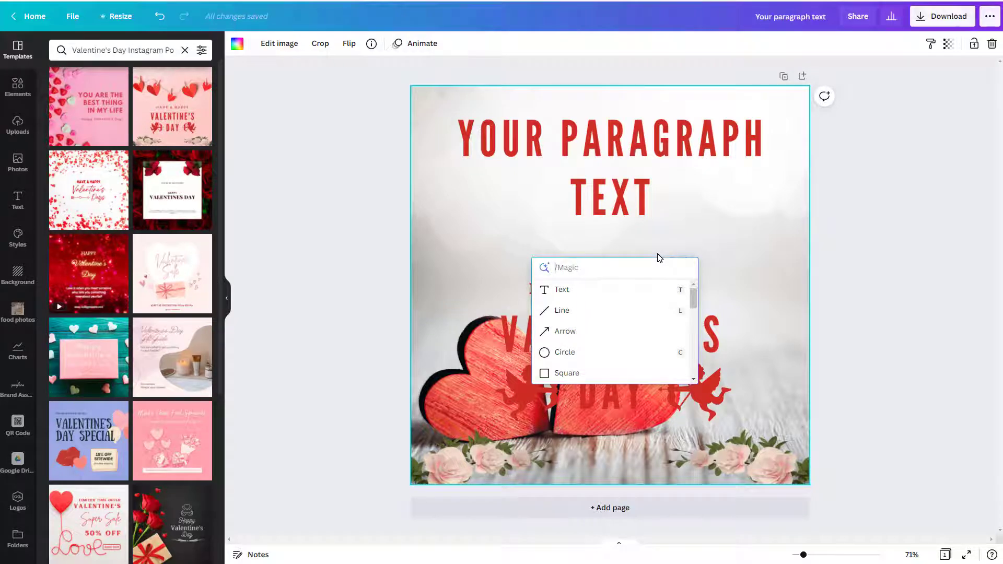
{"action": "type", "text": "re"}
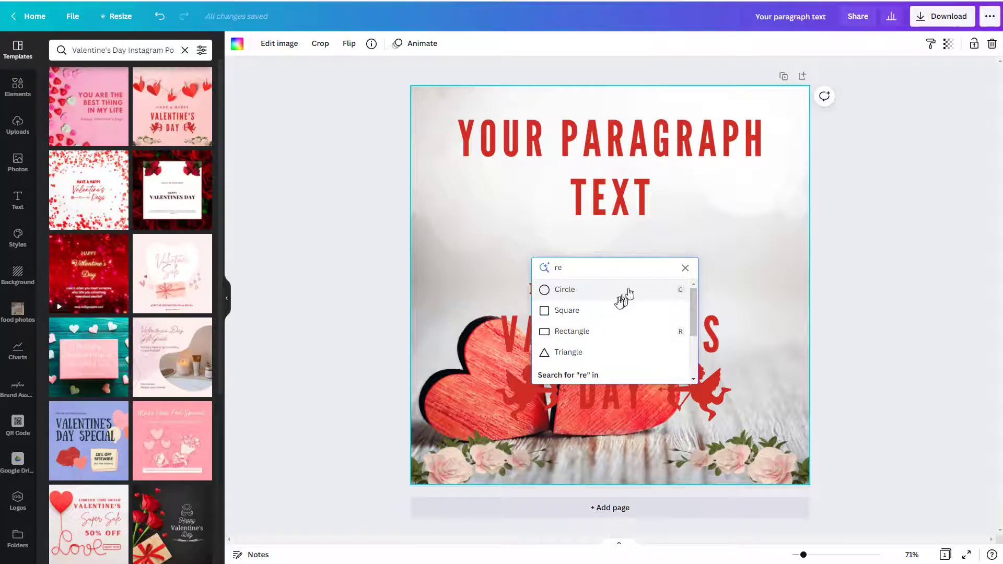
{"action": "left_click", "coordinate": [582, 333]}
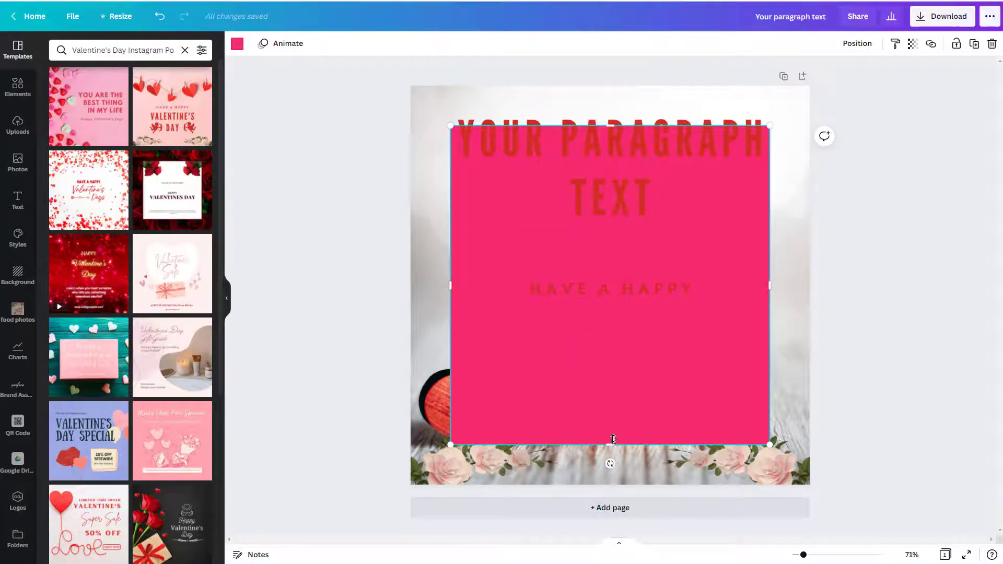
{"action": "left_click_drag", "start_coordinate": [610, 447], "coordinate": [532, 167]}
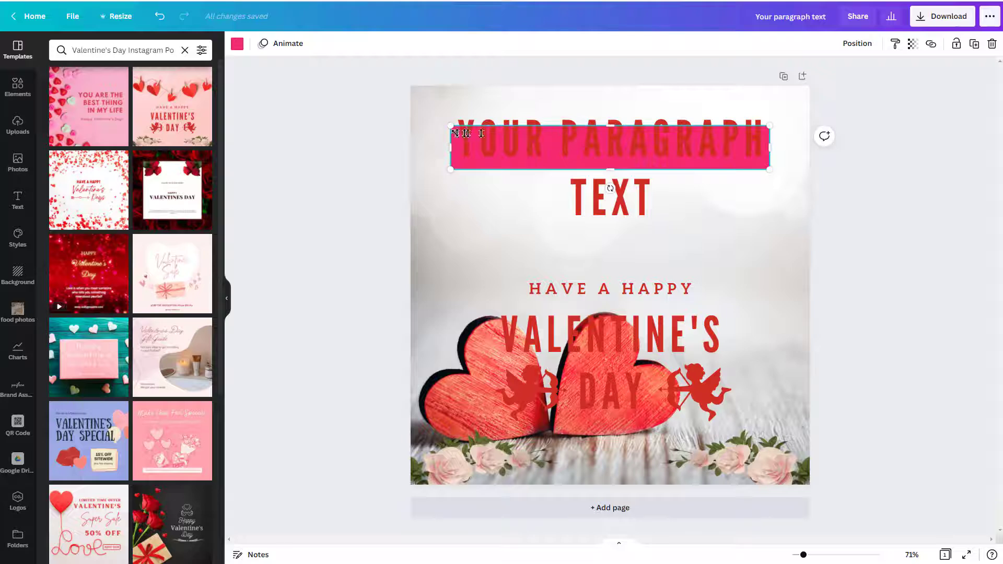
{"action": "left_click_drag", "start_coordinate": [450, 147], "coordinate": [411, 148]}
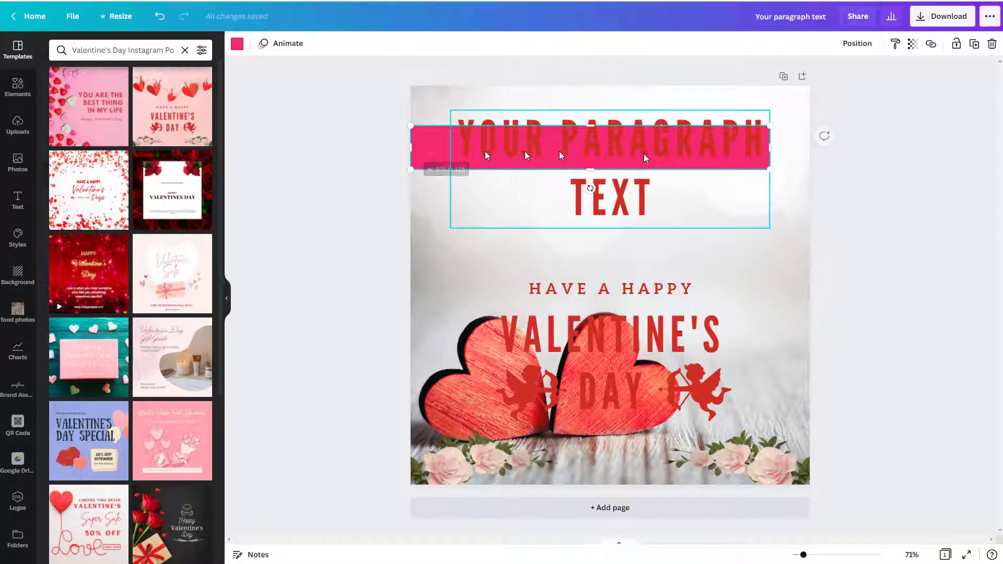
{"action": "left_click_drag", "start_coordinate": [770, 147], "coordinate": [809, 149]}
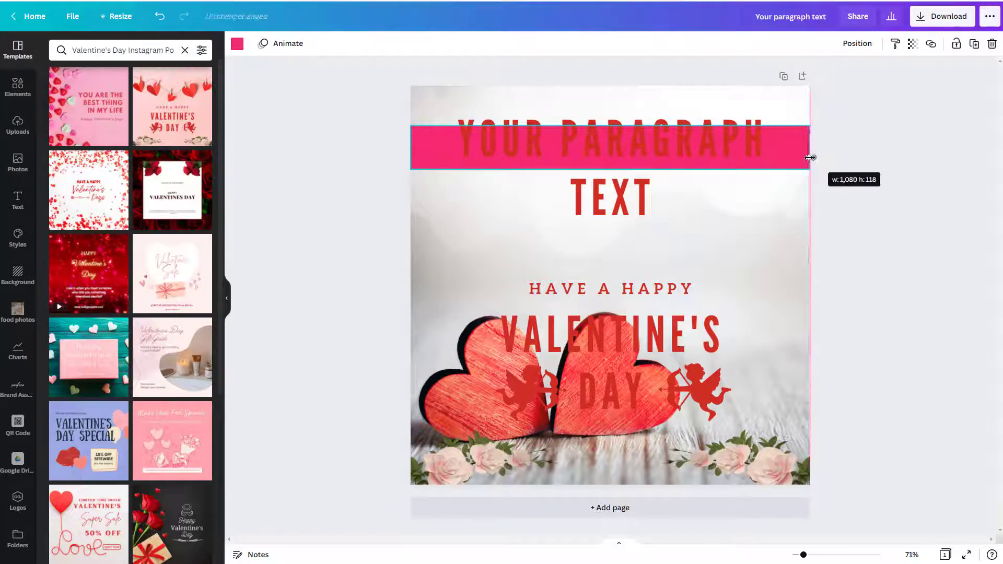
Step: Move the placeholder paragraph text below the pink banner and align the banner with the page's upper edge
{"action": "left_click", "coordinate": [607, 212]}
{"action": "left_click_drag", "start_coordinate": [607, 211], "coordinate": [606, 277]}
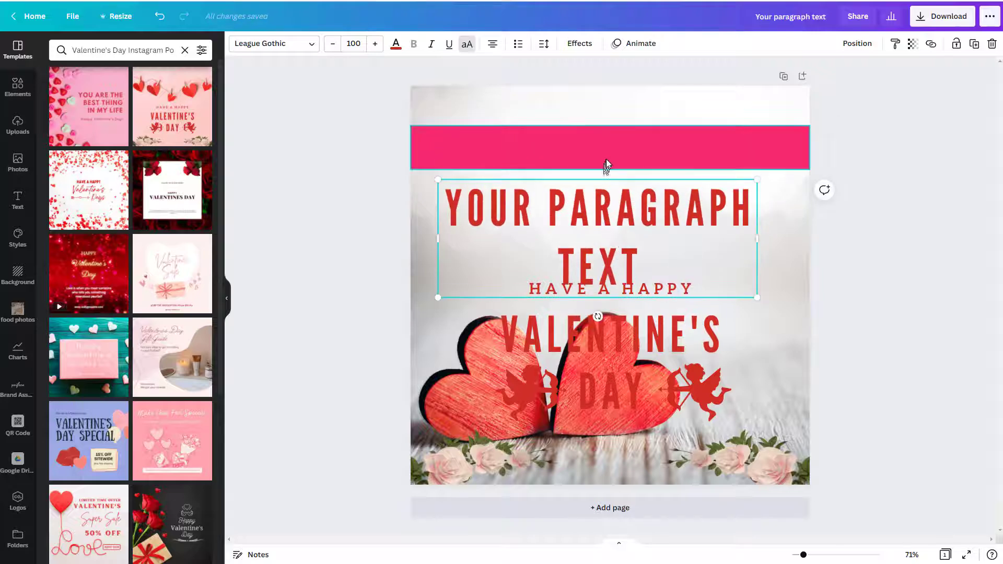
{"action": "left_click_drag", "start_coordinate": [606, 159], "coordinate": [609, 119]}
Step: Scale the placeholder text down to size 35.4 on a single line and replace it with "SHOP OUR VALENTINES DAY SPECIALS"
{"action": "left_click", "coordinate": [607, 215]}
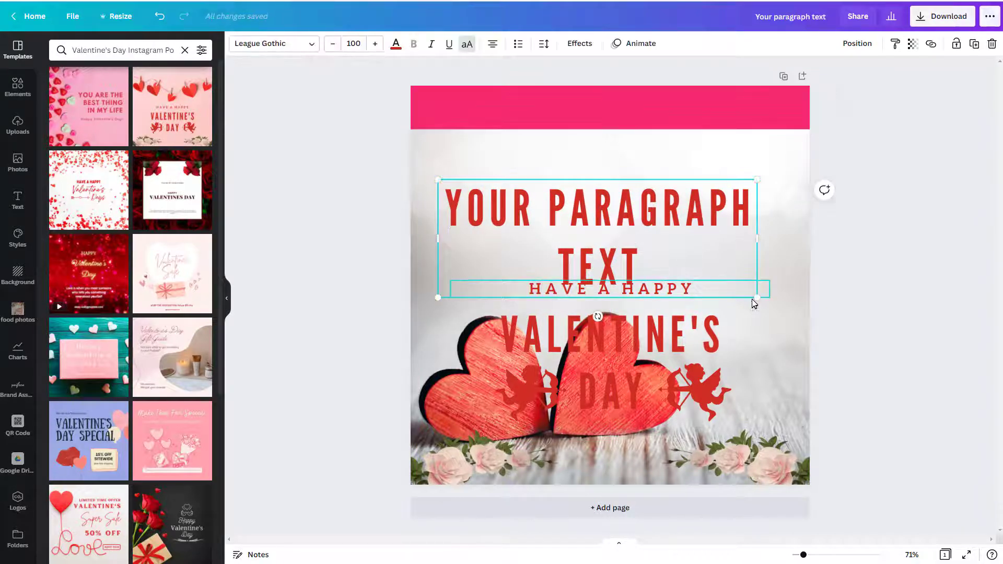
{"action": "left_click_drag", "start_coordinate": [757, 298], "coordinate": [771, 192]}
{"action": "double_click", "coordinate": [652, 194]}
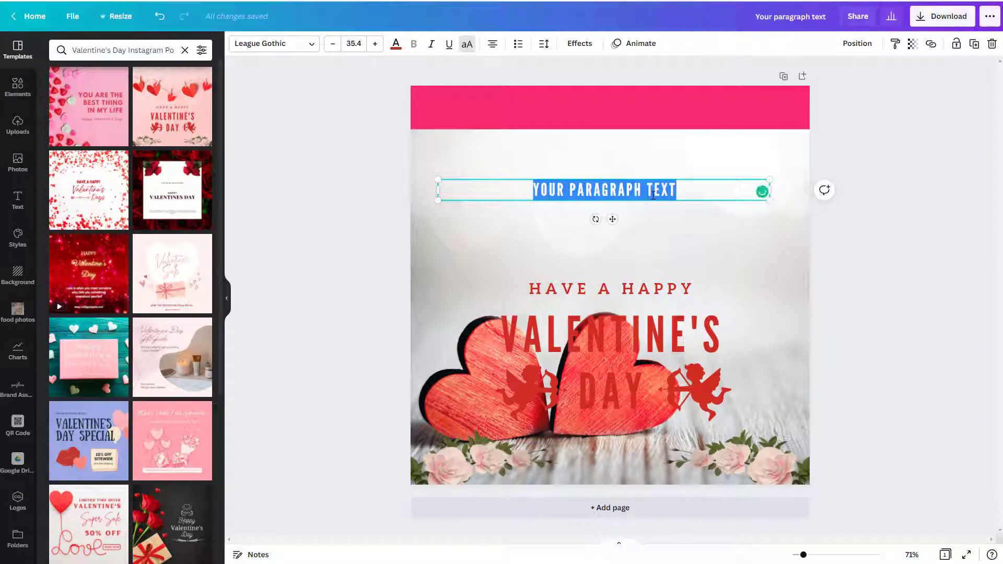
{"action": "type", "text": "SHOP OU"}
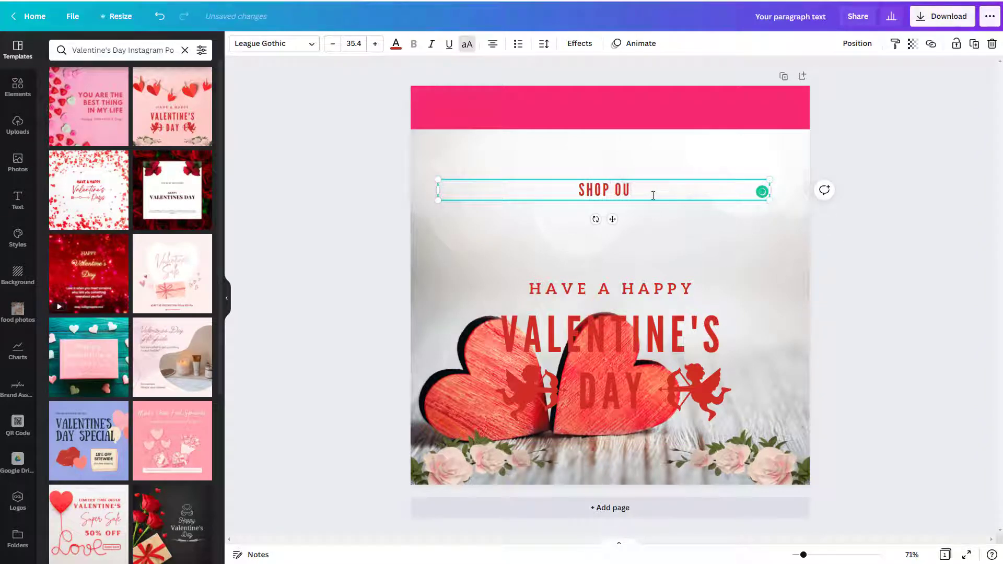
{"action": "type", "text": "R VALENTINE"}
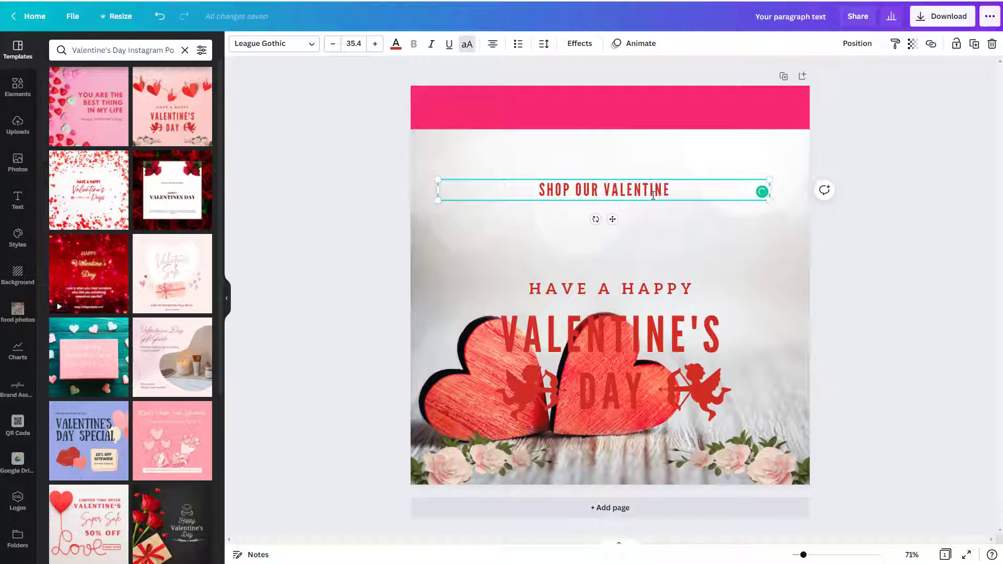
{"action": "type", "text": "S DAY SPEC"}
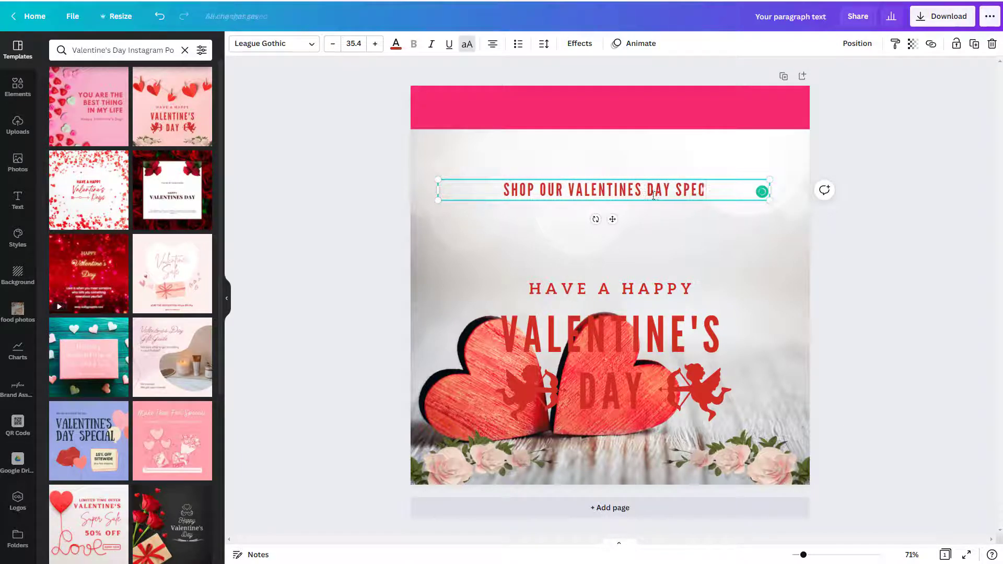
{"action": "type", "text": "IALS"}
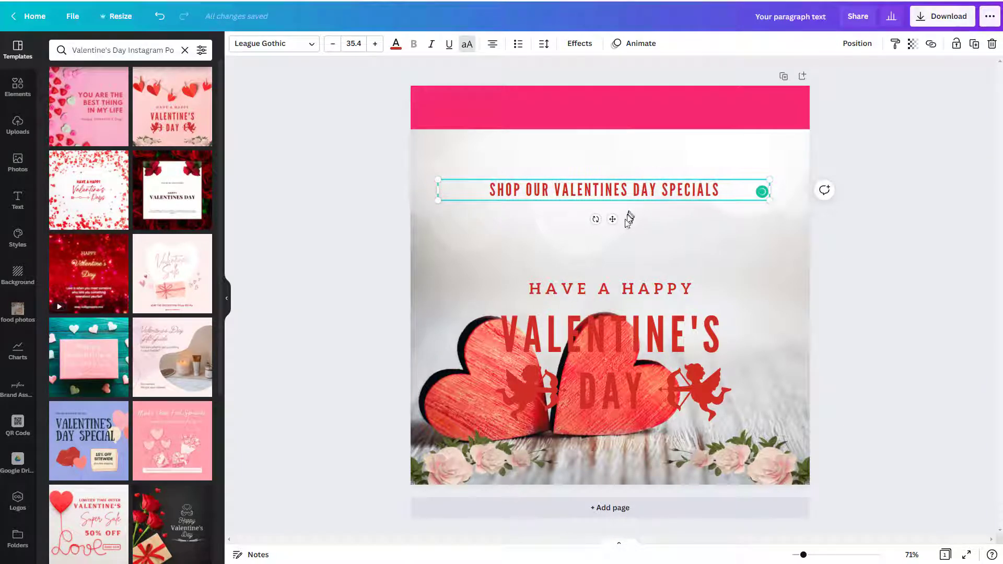
Step: Move the "SHOP OUR VALENTINES DAY SPECIALS" text onto the pink banner and change its colour to white
{"action": "left_click_drag", "start_coordinate": [614, 219], "coordinate": [619, 140]}
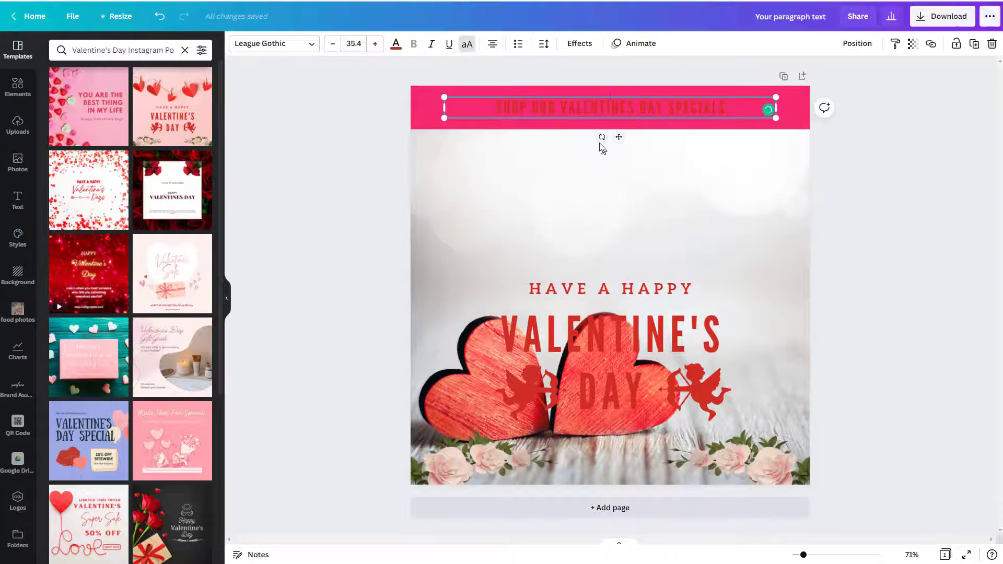
{"action": "left_click", "coordinate": [396, 44]}
{"action": "left_click", "coordinate": [145, 98]}
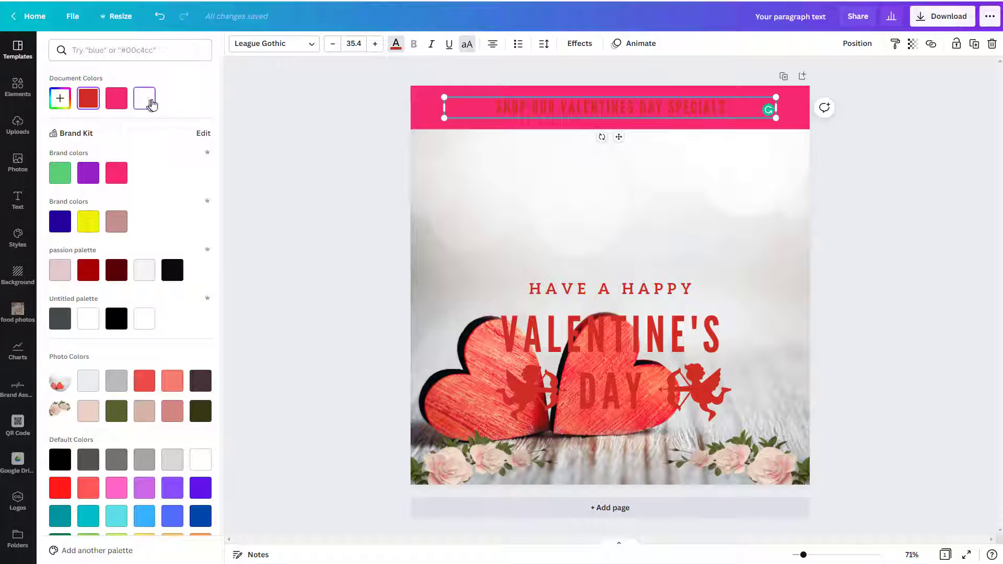
{"action": "key", "text": "Escape"}
Step: Find "heart animated" graphics through the Magic quick-insert search, insert the smiling heart with legs, and move it to the page's lower-right edge
{"action": "left_click", "coordinate": [559, 226]}
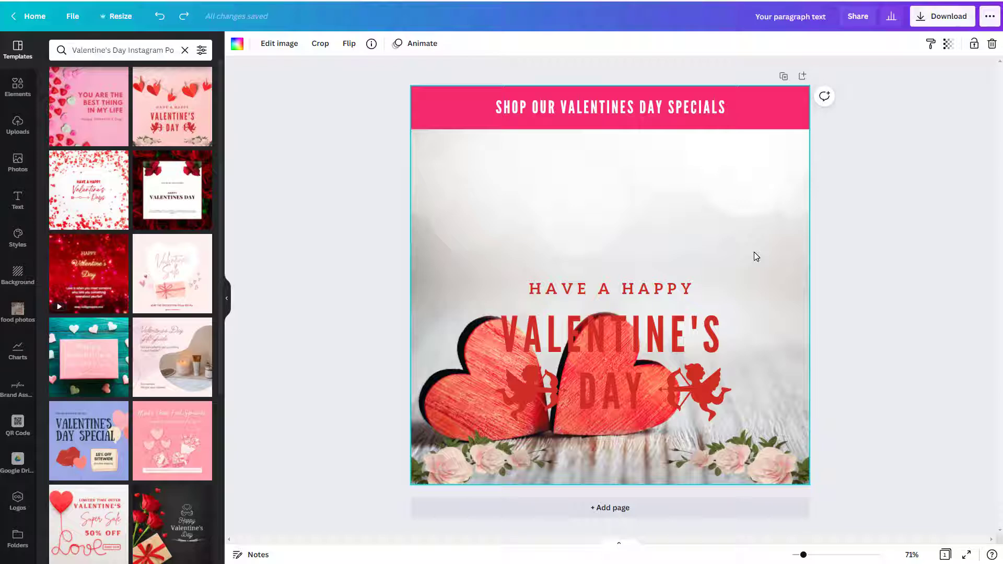
{"action": "key", "text": "slash"}
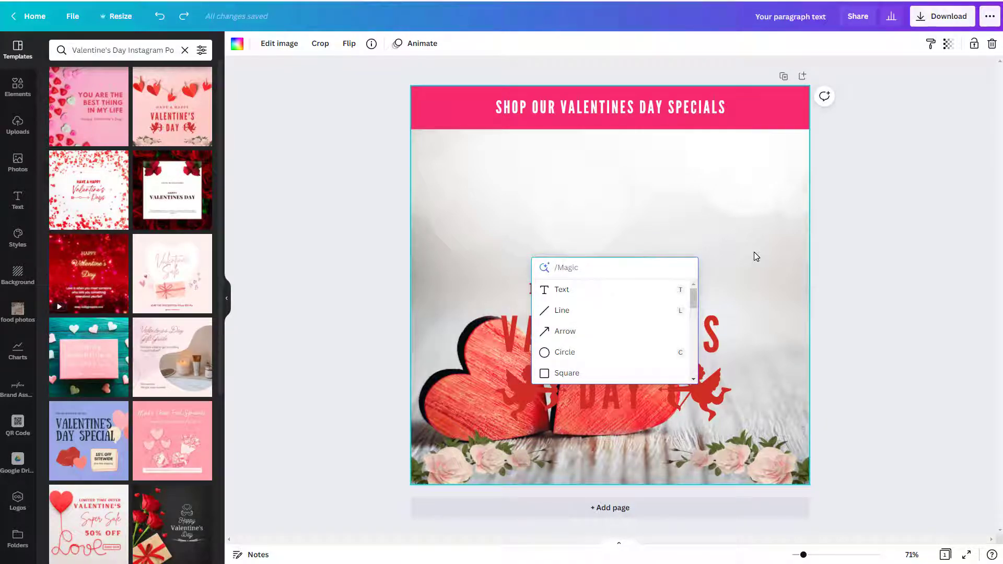
{"action": "type", "text": "hea"}
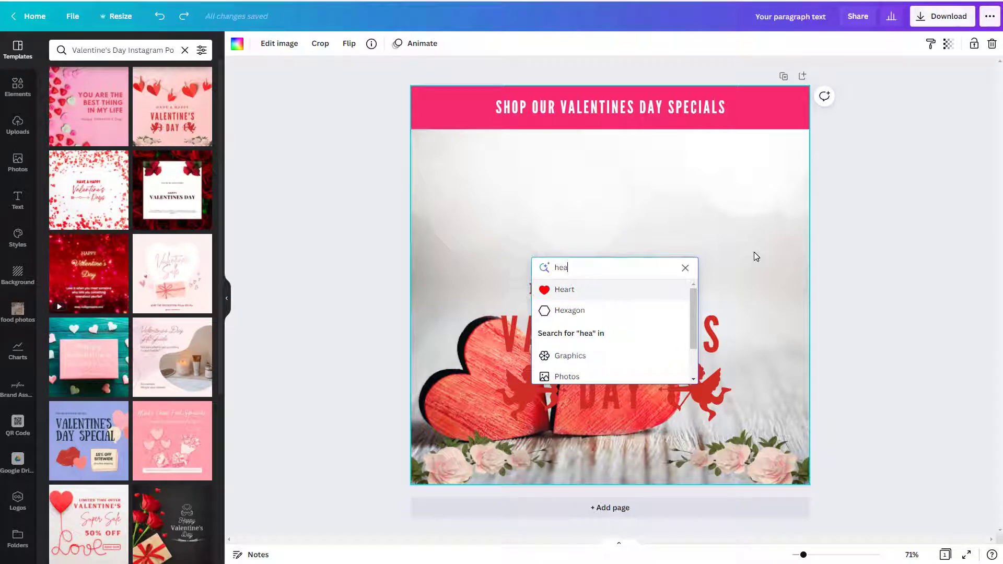
{"action": "type", "text": "rt anima"}
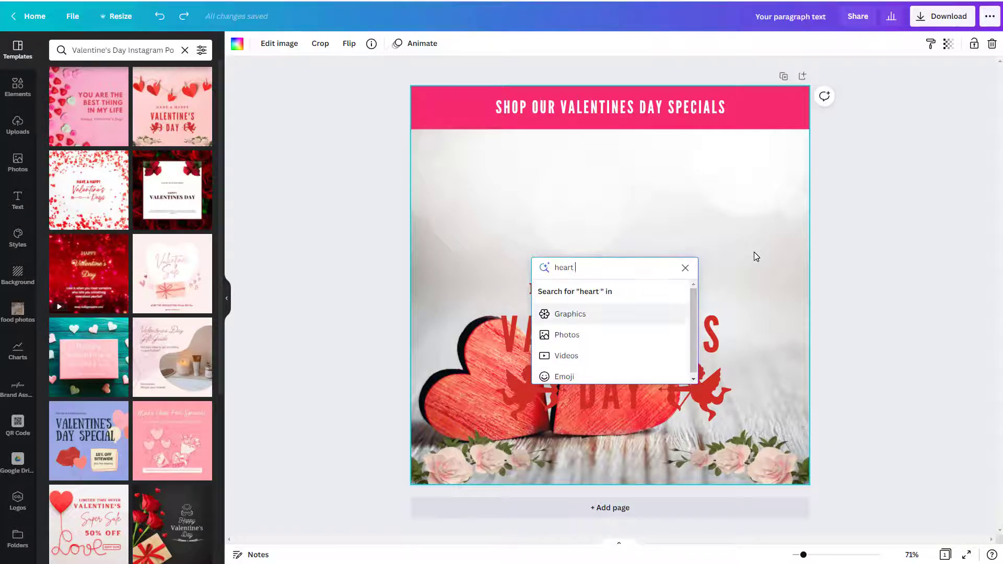
{"action": "type", "text": "ted"}
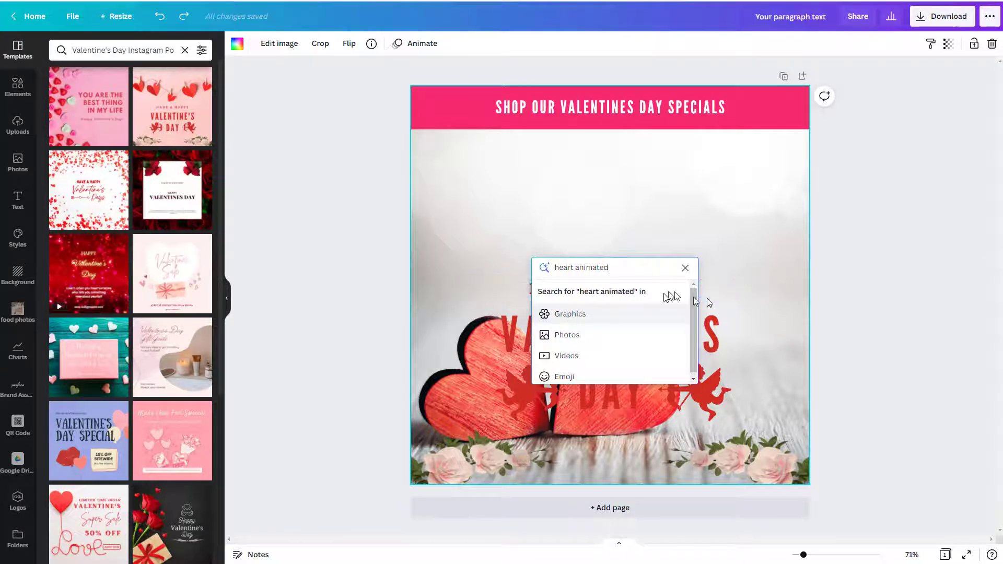
{"action": "left_click", "coordinate": [575, 319]}
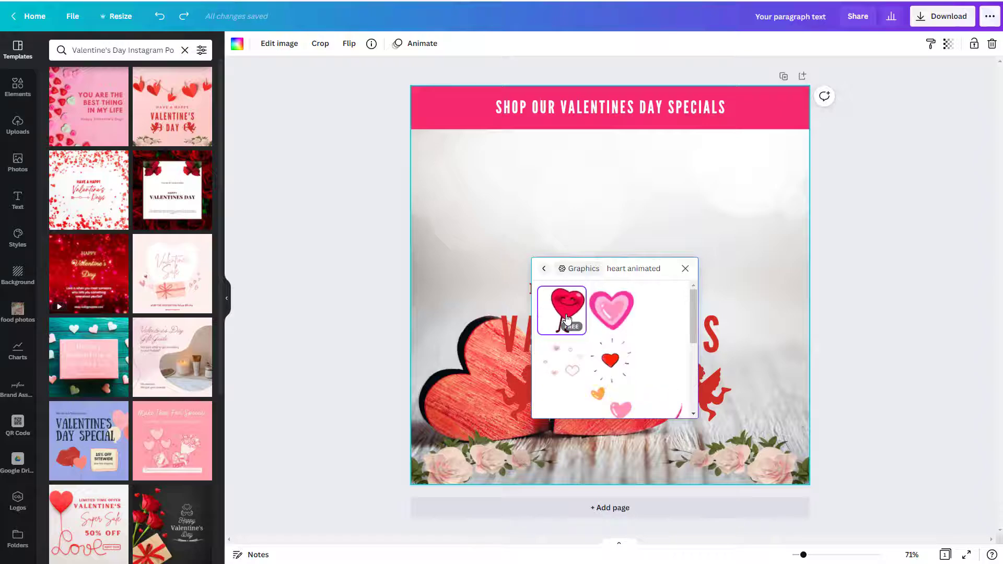
{"action": "left_click", "coordinate": [578, 321]}
{"action": "left_click_drag", "start_coordinate": [766, 127], "coordinate": [616, 323]}
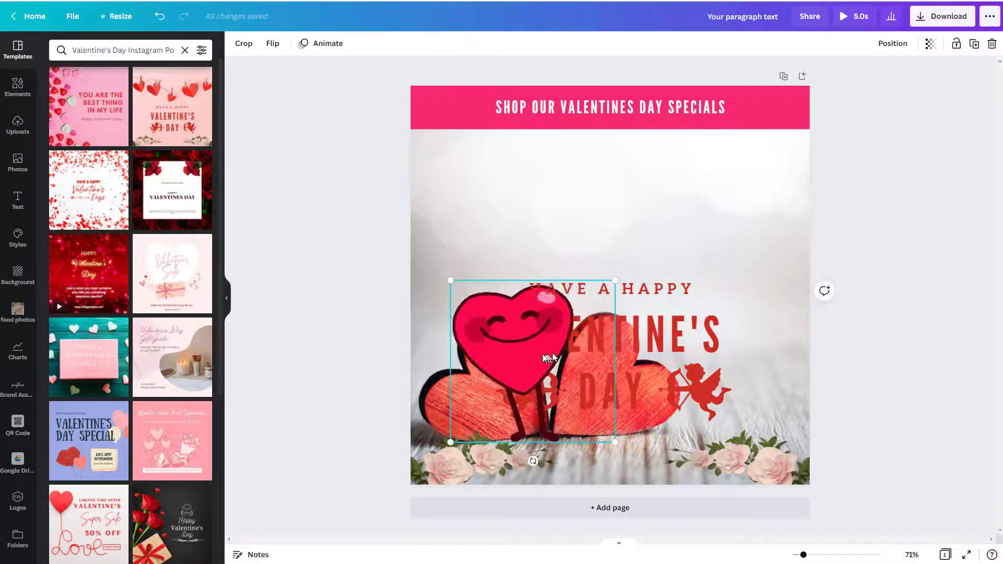
{"action": "left_click_drag", "start_coordinate": [541, 353], "coordinate": [784, 371]}
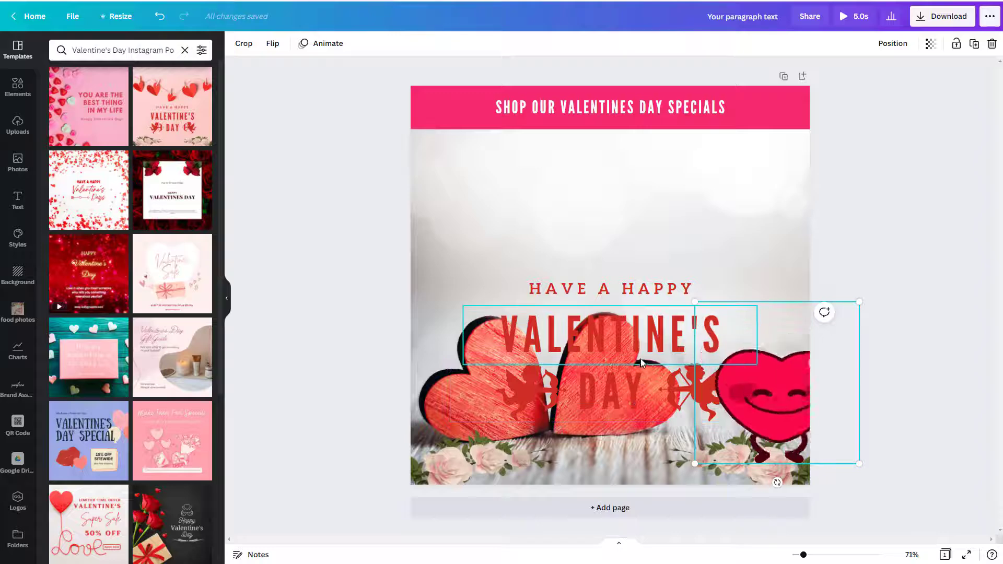
Step: Lock the background photo and the smiling heart graphic so they stay out of multi-element selections
{"action": "left_click_drag", "start_coordinate": [401, 256], "coordinate": [722, 442]}
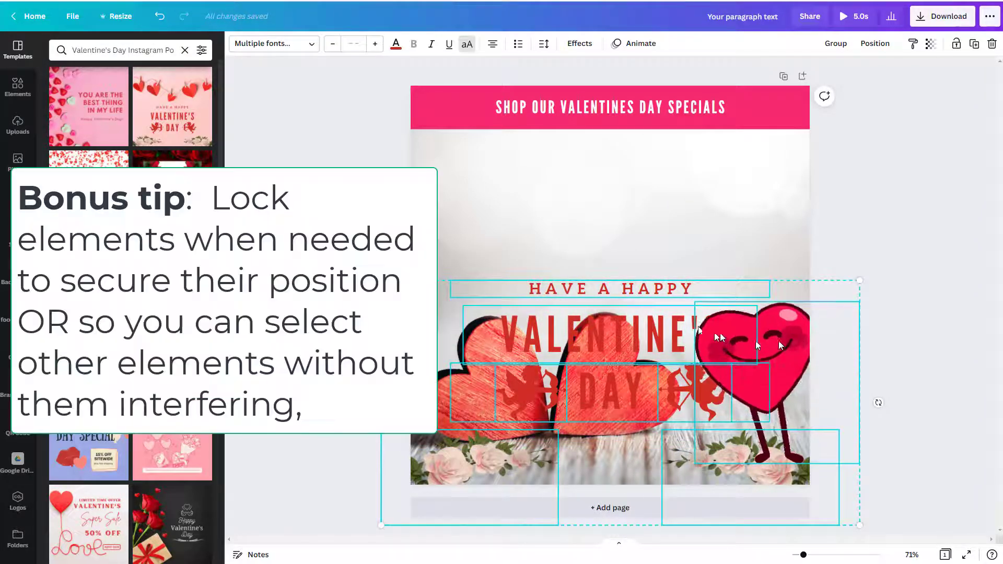
{"action": "left_click", "coordinate": [740, 230]}
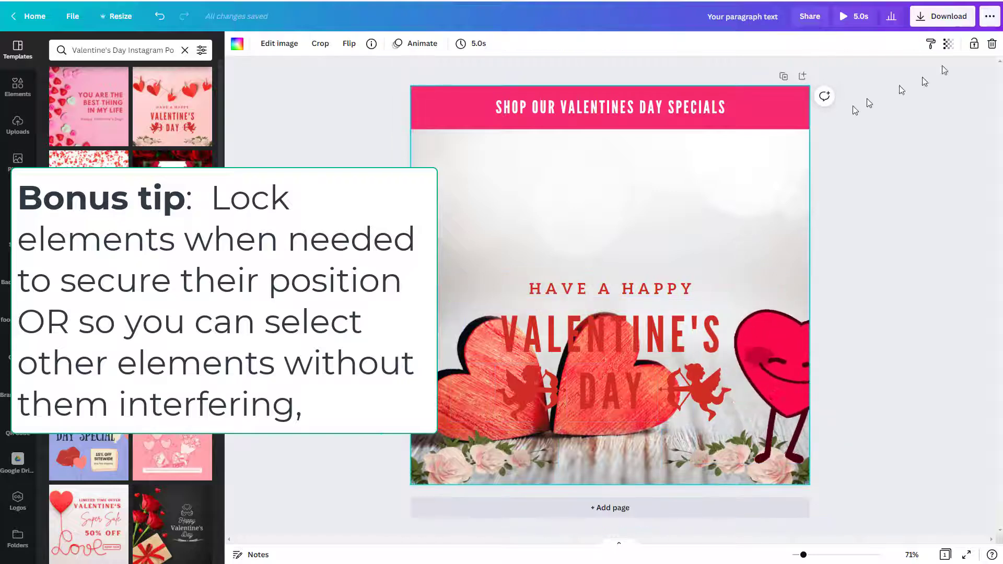
{"action": "left_click", "coordinate": [974, 44]}
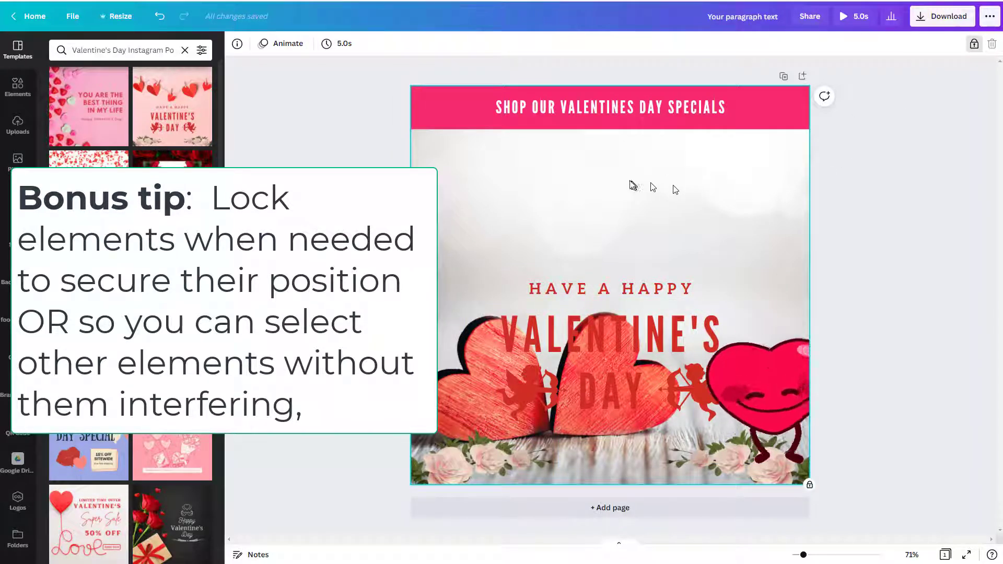
{"action": "left_click", "coordinate": [768, 375]}
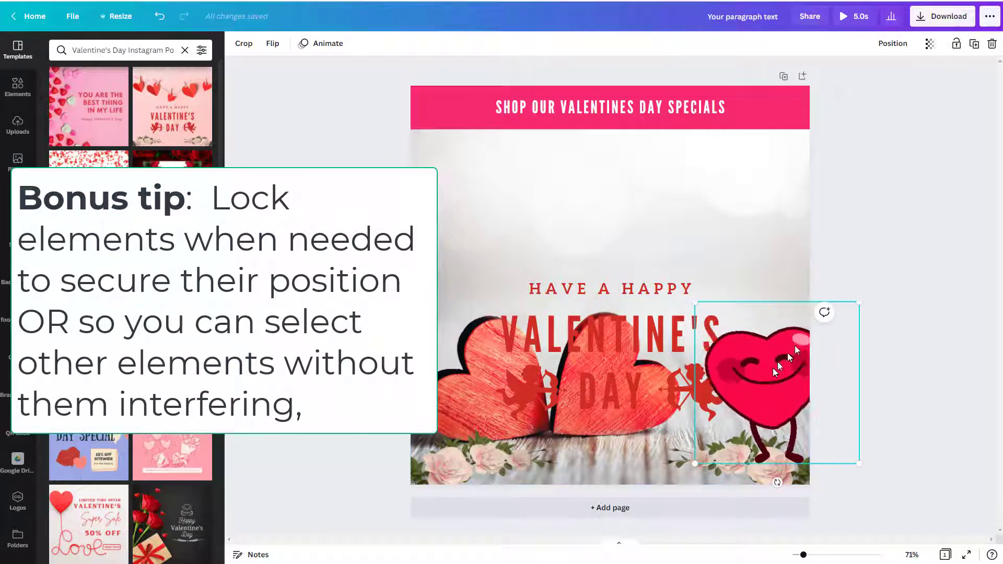
{"action": "left_click", "coordinate": [974, 43]}
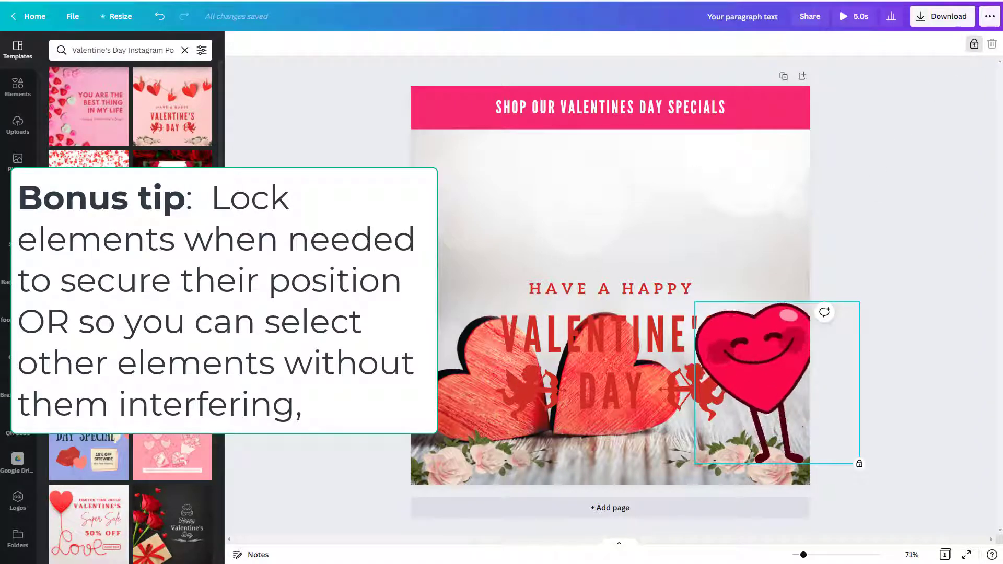
Step: Group the "Have a Happy Valentine's Day" text with its cupids and roses, scale the group to about half, and place it below the banner
{"action": "left_click_drag", "start_coordinate": [437, 261], "coordinate": [783, 443]}
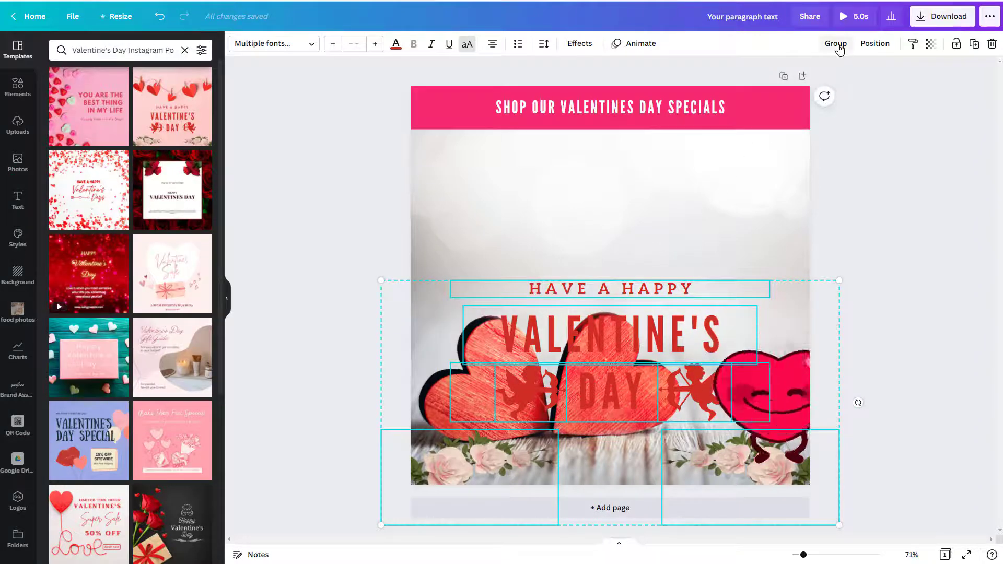
{"action": "left_click", "coordinate": [835, 44]}
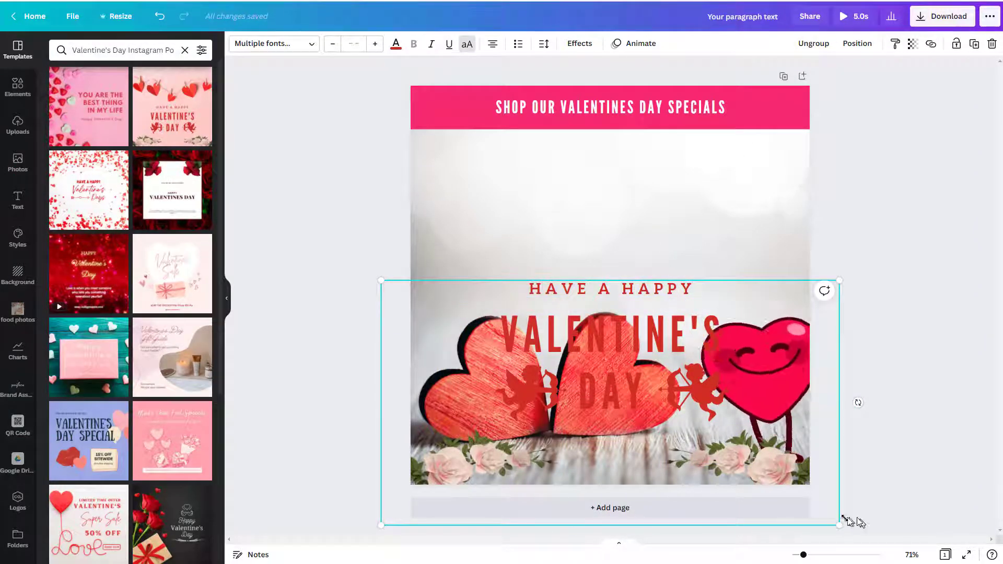
{"action": "left_click_drag", "start_coordinate": [838, 525], "coordinate": [609, 402]}
{"action": "left_click_drag", "start_coordinate": [534, 334], "coordinate": [627, 208]}
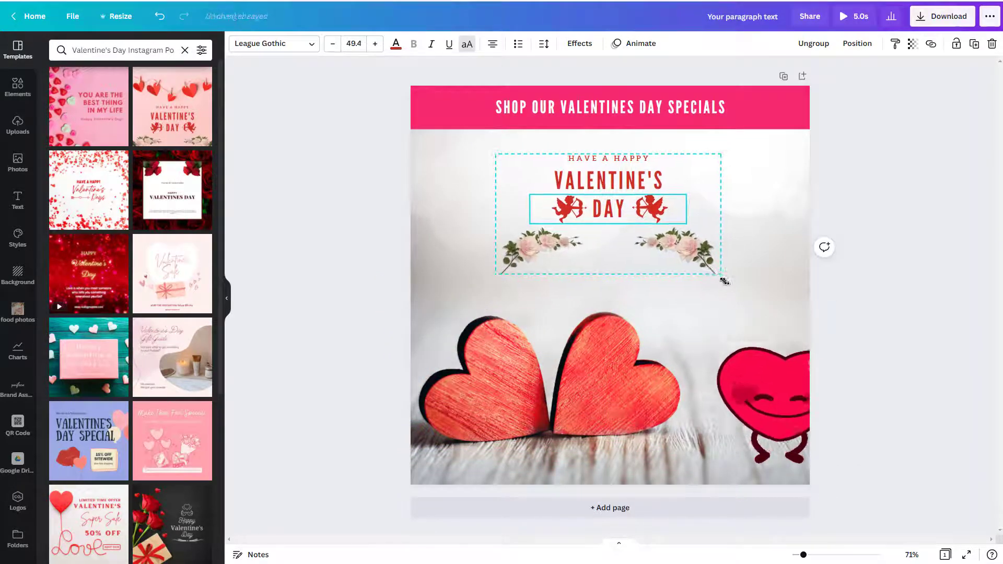
{"action": "left_click_drag", "start_coordinate": [727, 282], "coordinate": [725, 280]}
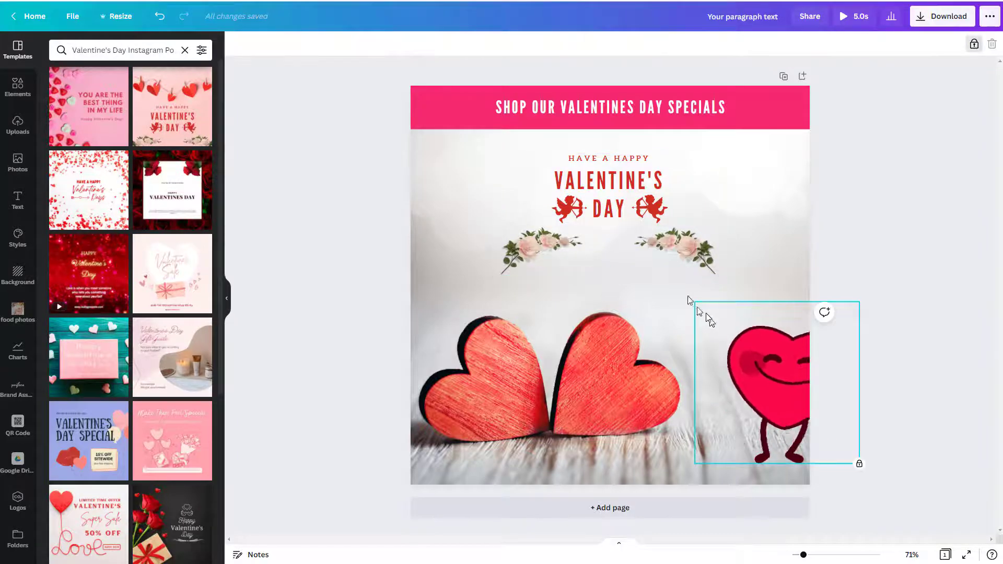
Step: Ungroup the Valentine's Day heading elements and delete both rose graphics
{"action": "left_click", "coordinate": [662, 236]}
{"action": "left_click", "coordinate": [849, 46]}
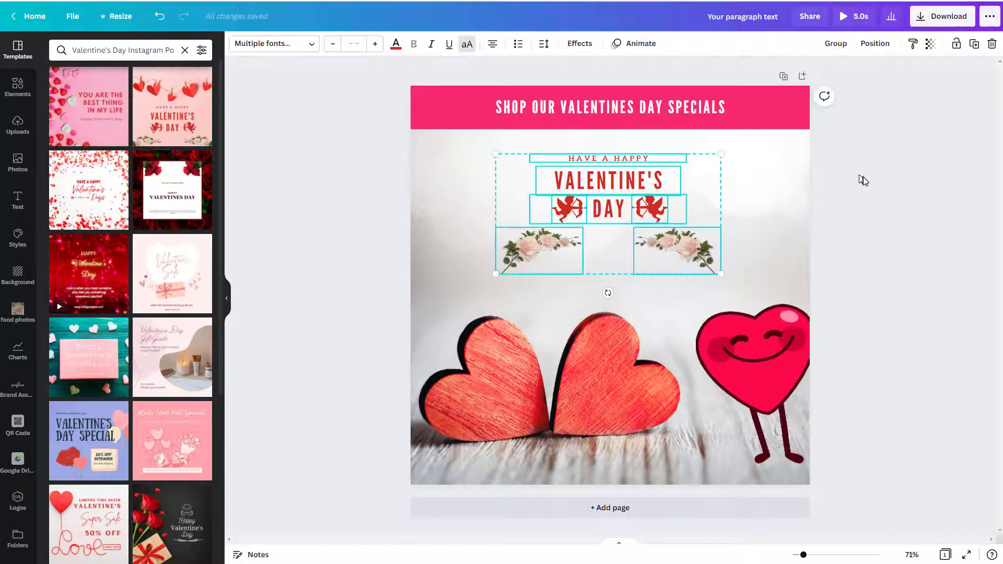
{"action": "left_click", "coordinate": [593, 293]}
{"action": "left_click", "coordinate": [671, 264]}
{"action": "key", "text": "Delete"}
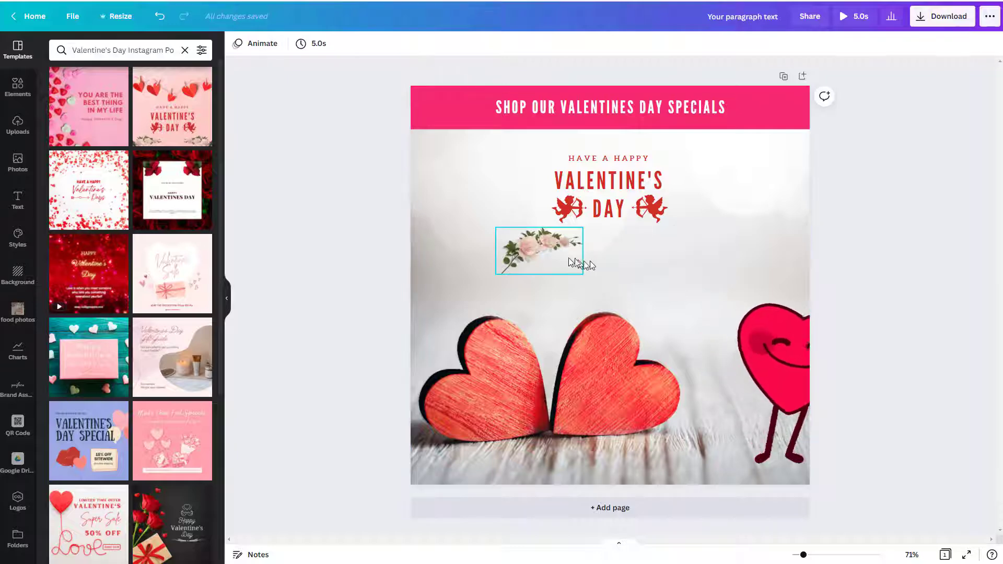
{"action": "left_click", "coordinate": [541, 256]}
{"action": "key", "text": "Delete"}
Step: Regroup the Valentine's Day heading text with the cupids and centre the group closer beneath the pink banner
{"action": "left_click_drag", "start_coordinate": [521, 149], "coordinate": [702, 231]}
{"action": "left_click", "coordinate": [823, 44]}
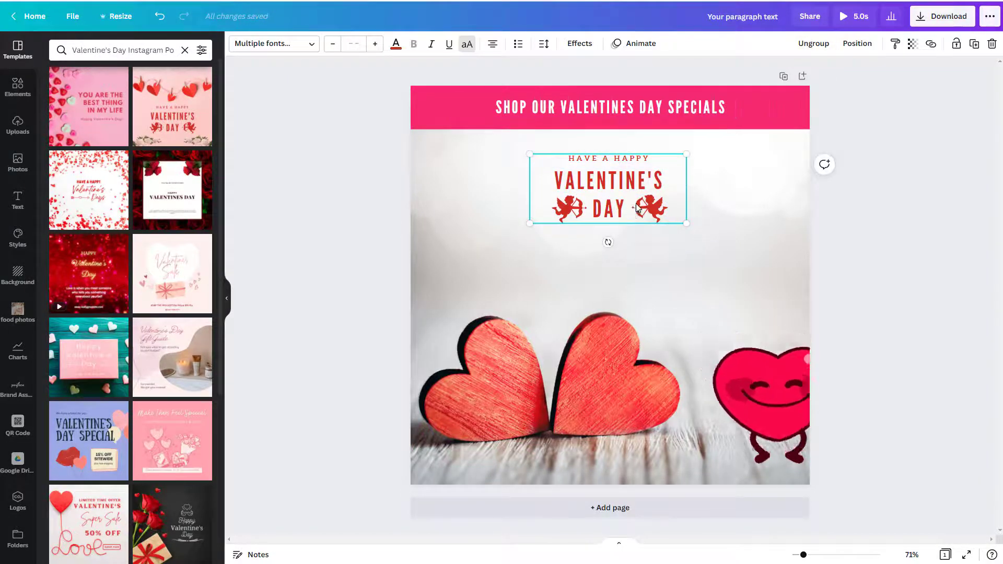
{"action": "left_click_drag", "start_coordinate": [639, 211], "coordinate": [642, 198]}
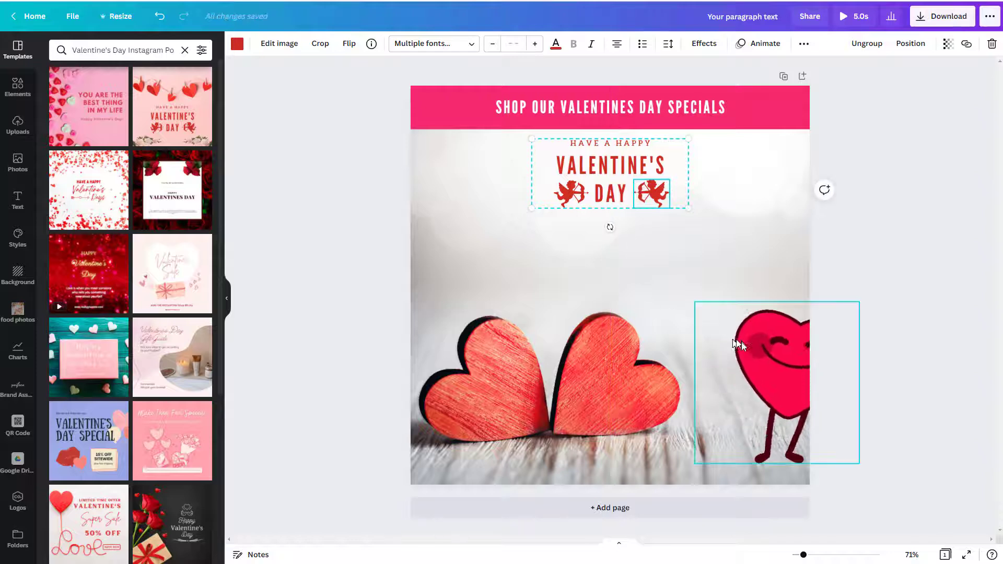
Step: Unlock the smiling heart graphic and move it to the middle of the page above the wooden hearts
{"action": "left_click", "coordinate": [786, 379]}
{"action": "left_click_drag", "start_coordinate": [777, 375], "coordinate": [656, 319]}
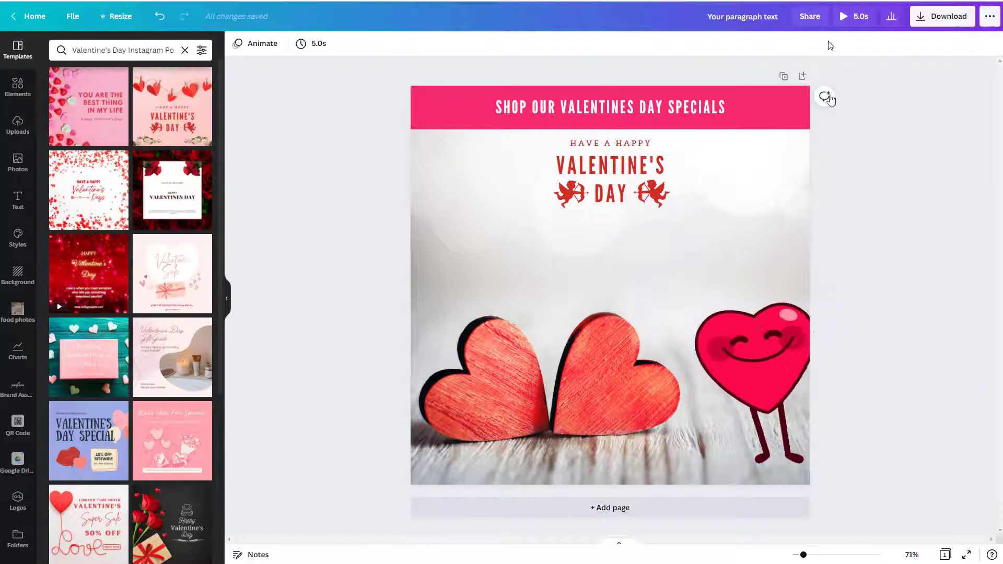
{"action": "left_click", "coordinate": [806, 335]}
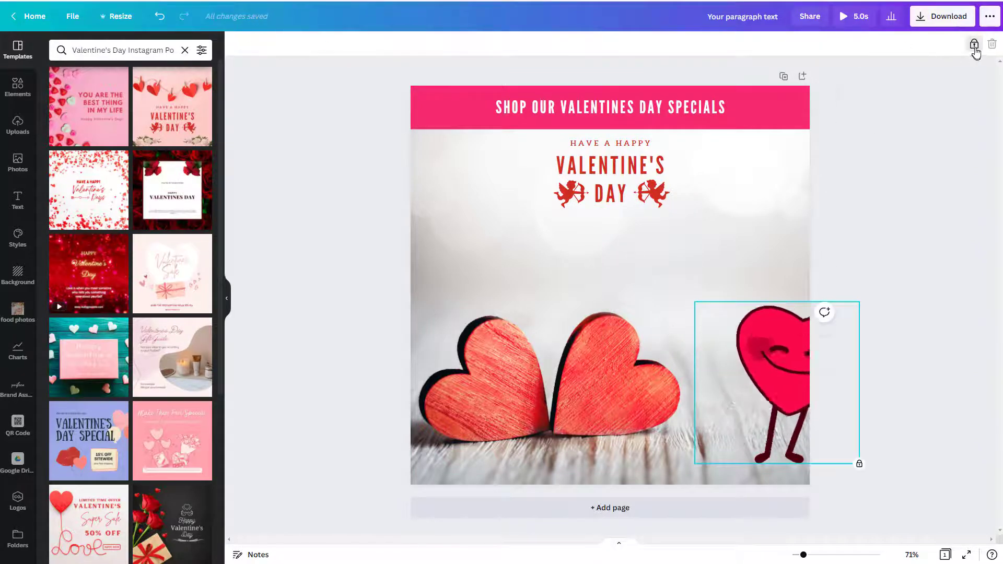
{"action": "left_click", "coordinate": [974, 44]}
{"action": "left_click_drag", "start_coordinate": [777, 355], "coordinate": [604, 222]}
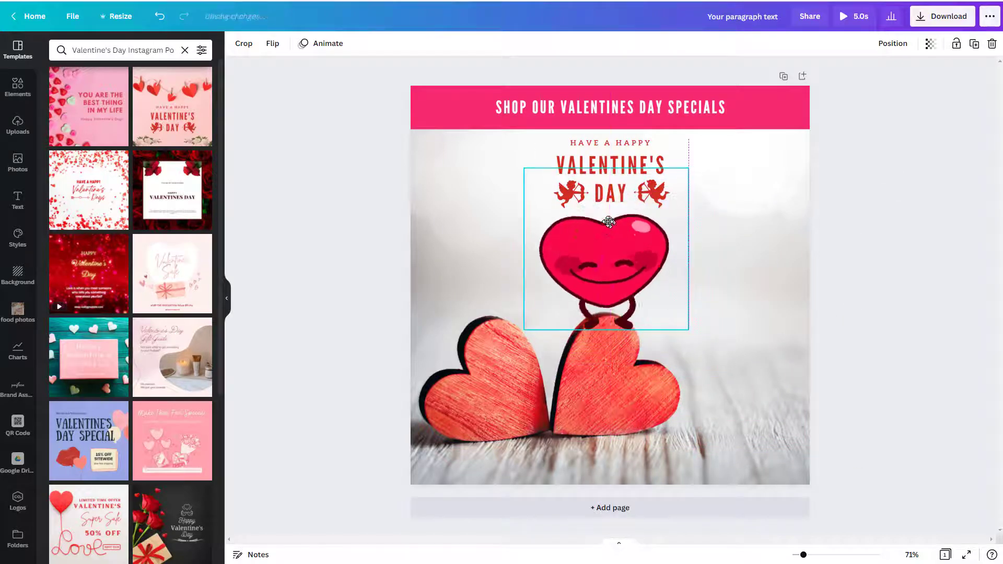
Step: Scale down the smiling heart and position it so that it stands on top of the right wooden heart
{"action": "left_click_drag", "start_coordinate": [686, 169], "coordinate": [661, 217]}
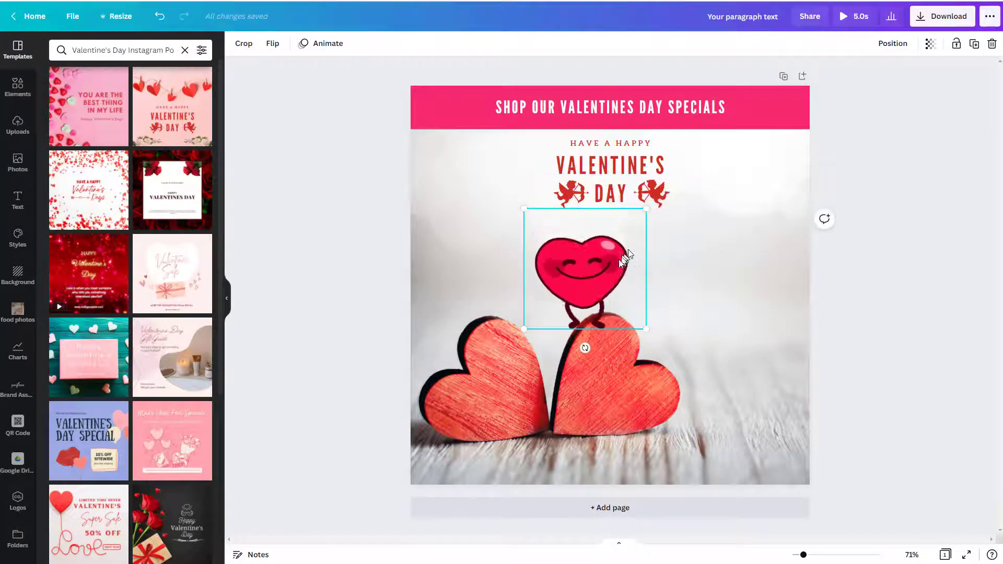
{"action": "left_click_drag", "start_coordinate": [613, 265], "coordinate": [632, 258]}
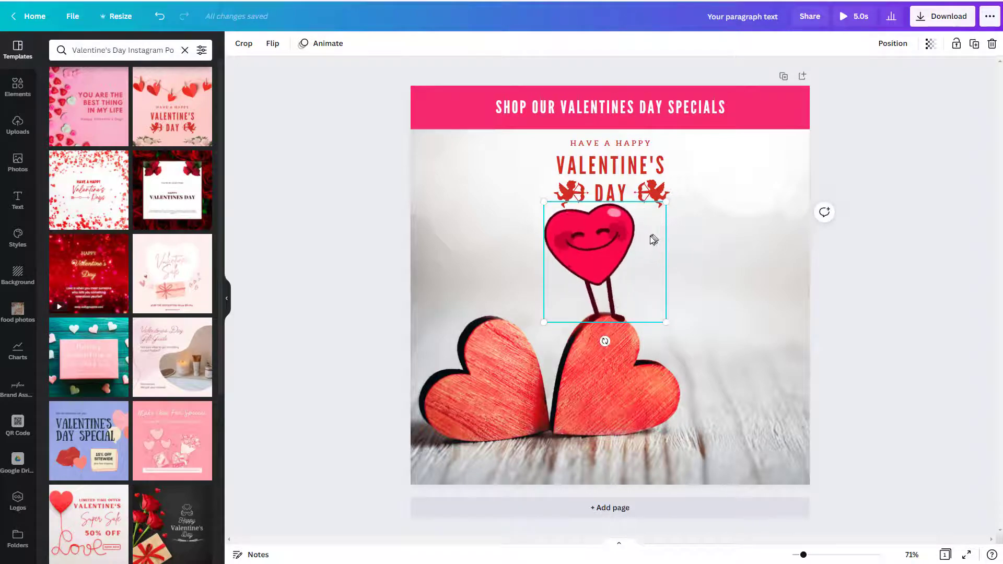
{"action": "key", "text": "Up"}
{"action": "key", "text": "Up"}
{"action": "key", "text": "Up"}
{"action": "key", "text": "Up"}
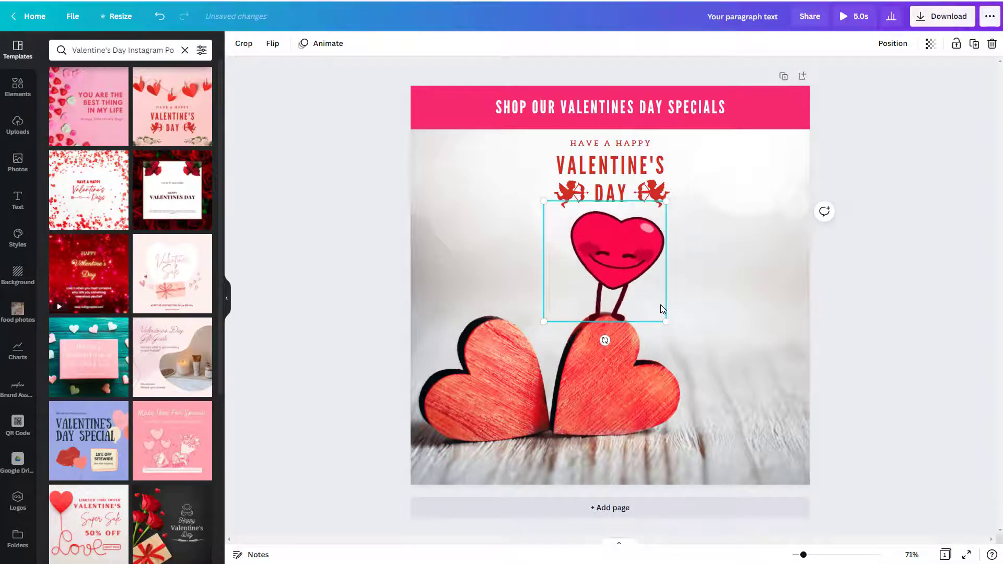
Step: Open the Magic quick-insert search for another element on the page
{"action": "left_click", "coordinate": [736, 347]}
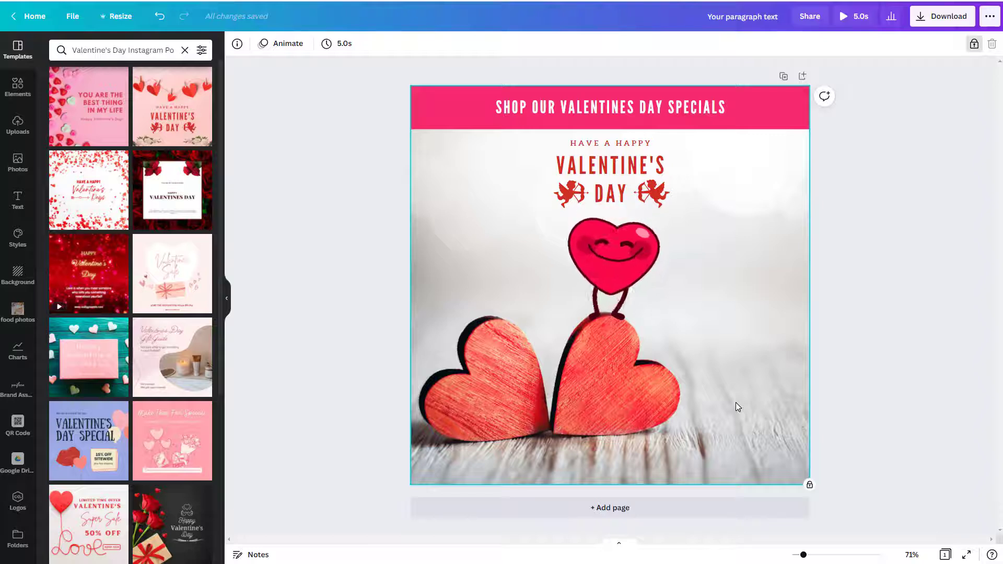
{"action": "key", "text": "slash"}
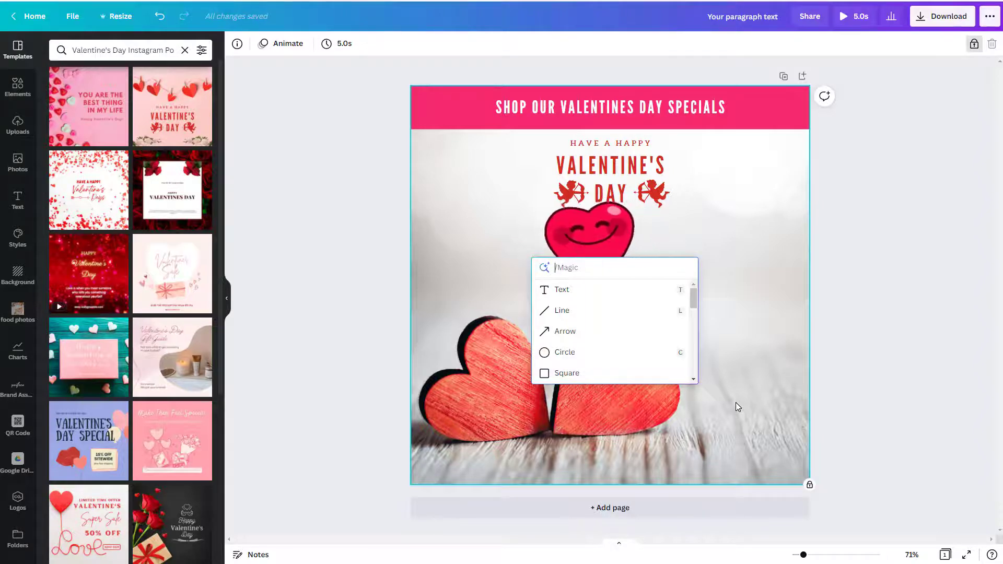